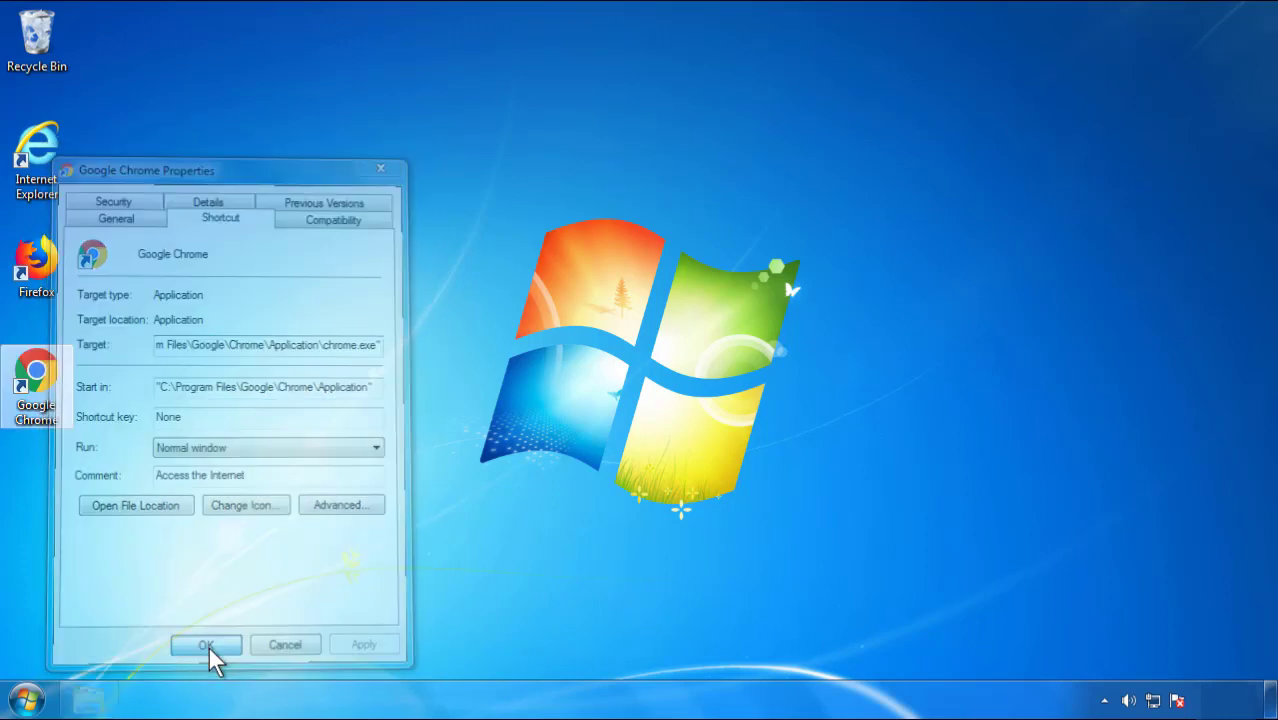
Dismiss the chrome.exe shortcut's Properties dialog and bring up the Start menu
{"action": "left_click", "coordinate": [27, 699]}
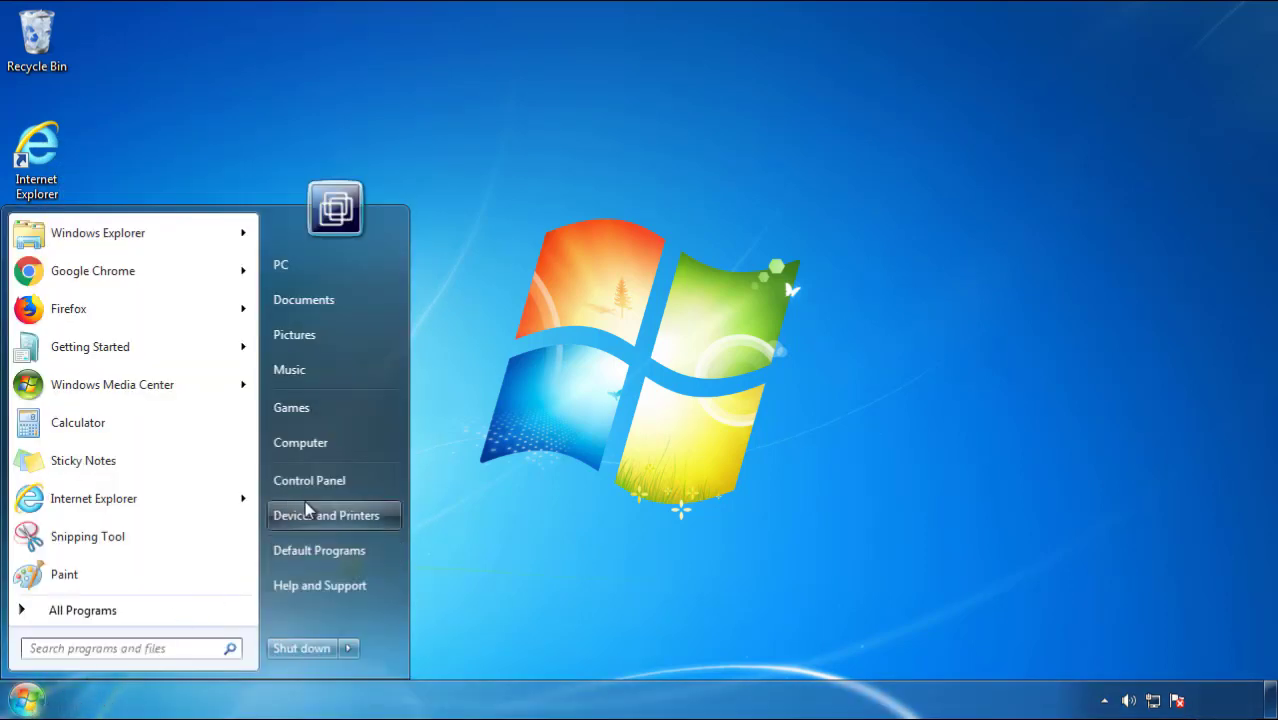
Uninstall SearchMine 2.00 from Programs and Features, sorted newest-installed first, then close the window
{"action": "left_click", "coordinate": [320, 477]}
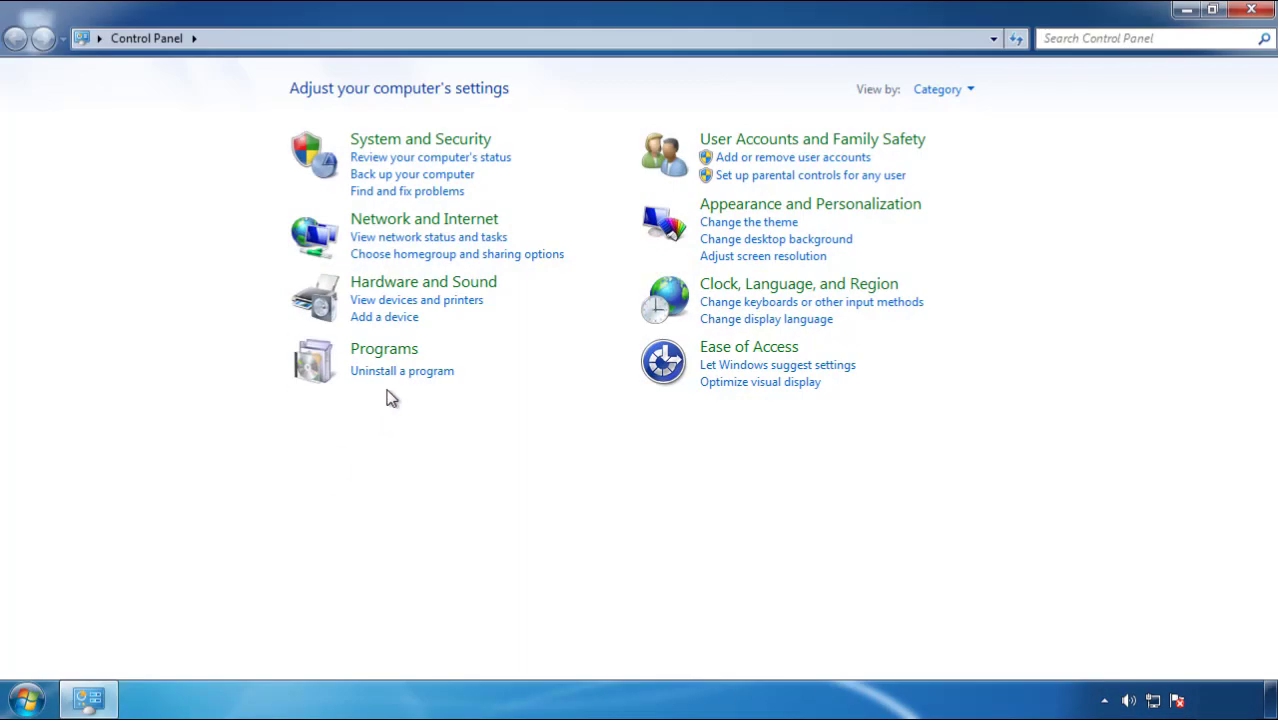
{"action": "left_click", "coordinate": [397, 373]}
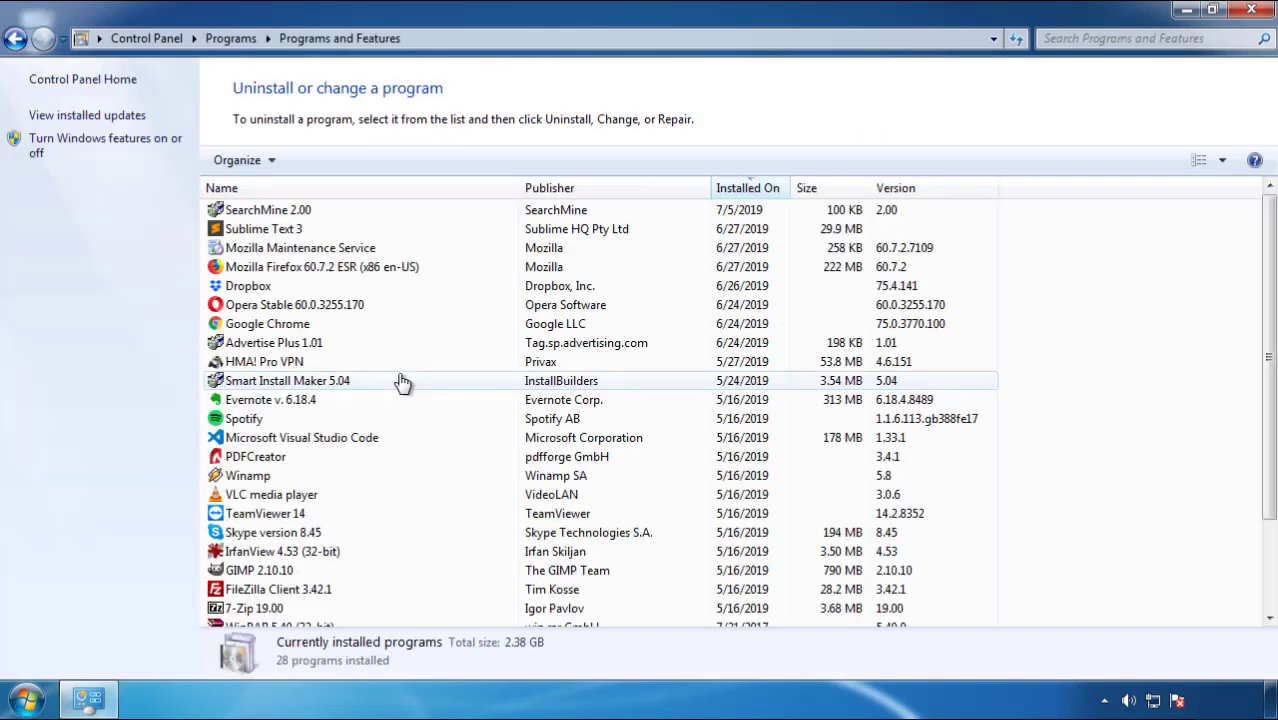
{"action": "left_click", "coordinate": [749, 190]}
{"action": "left_click", "coordinate": [745, 190]}
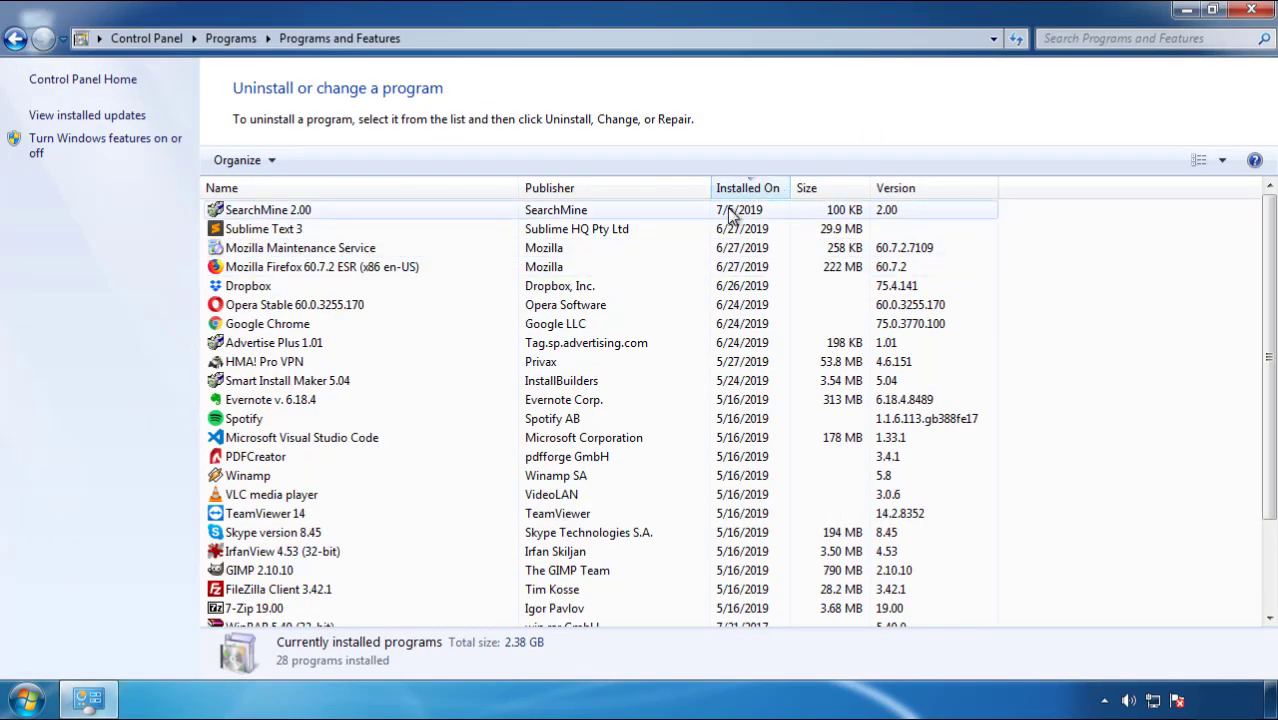
{"action": "left_click", "coordinate": [268, 212]}
{"action": "left_click", "coordinate": [318, 161]}
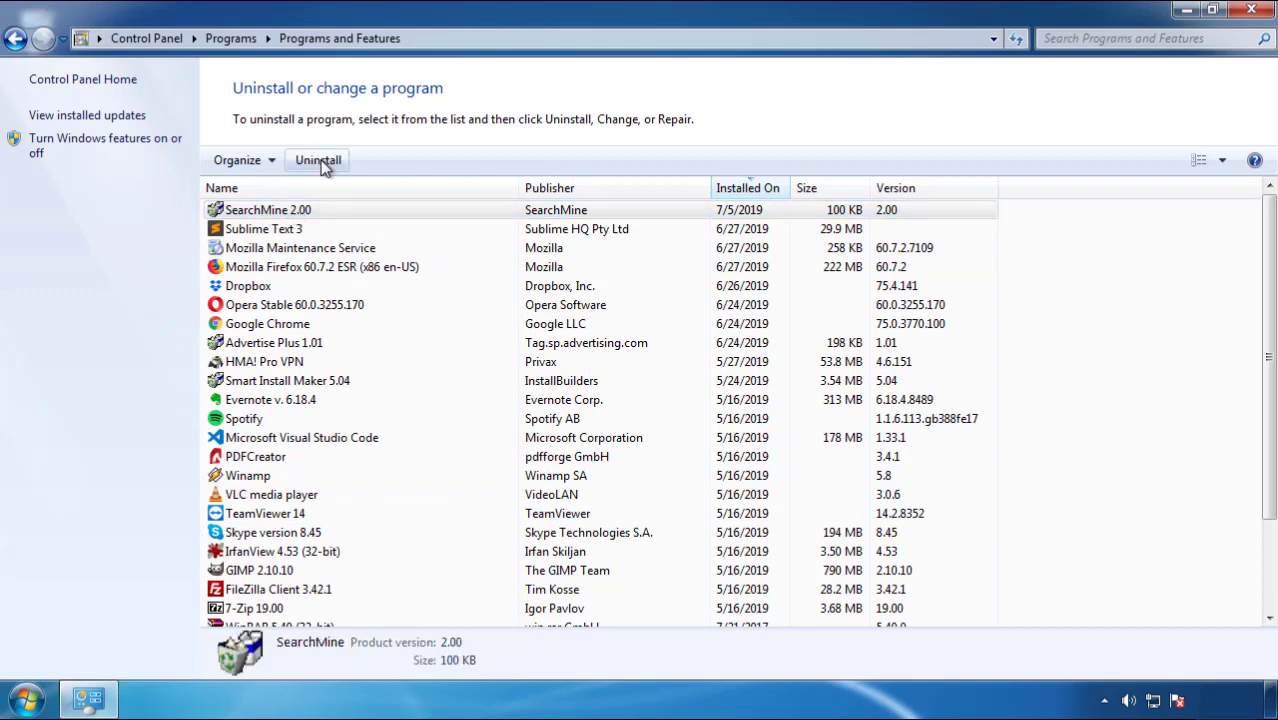
{"action": "left_click", "coordinate": [745, 530]}
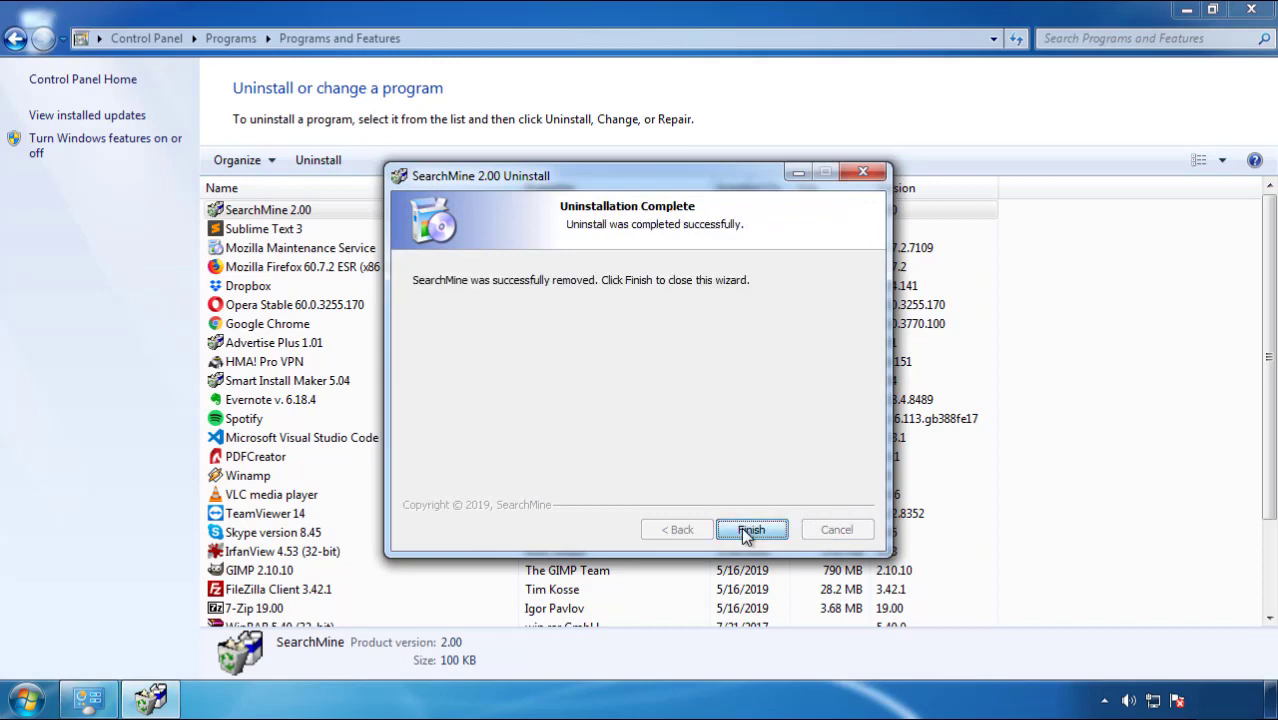
{"action": "left_click", "coordinate": [748, 450]}
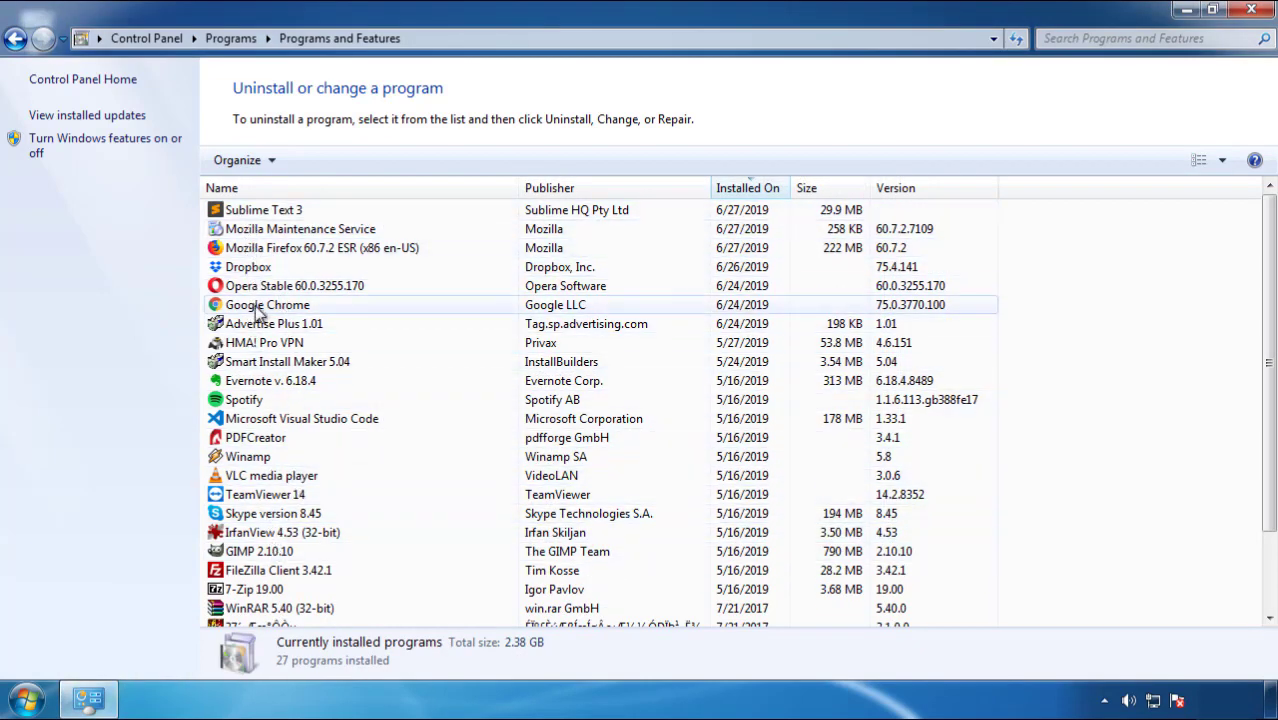
{"action": "left_click", "coordinate": [1252, 12]}
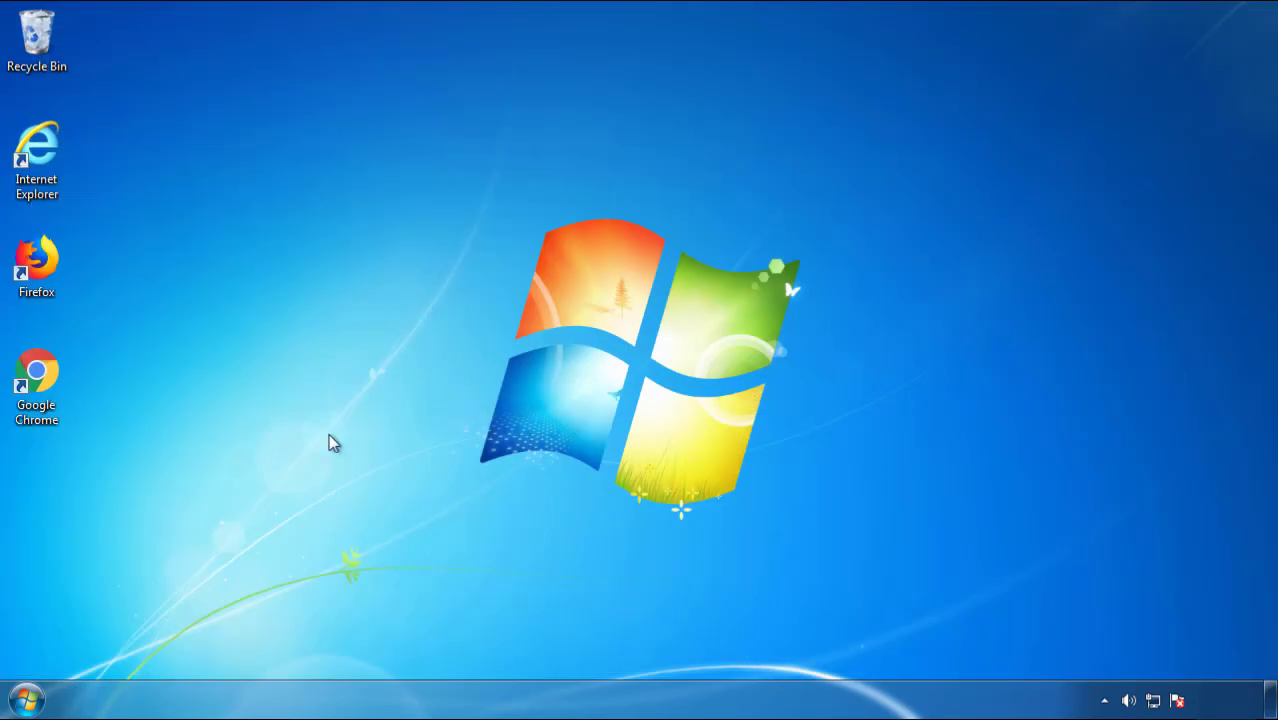
Restart the computer and choose Safe Mode from the Advanced Boot Options menu
{"action": "left_click", "coordinate": [3, 698]}
{"action": "left_click", "coordinate": [348, 648]}
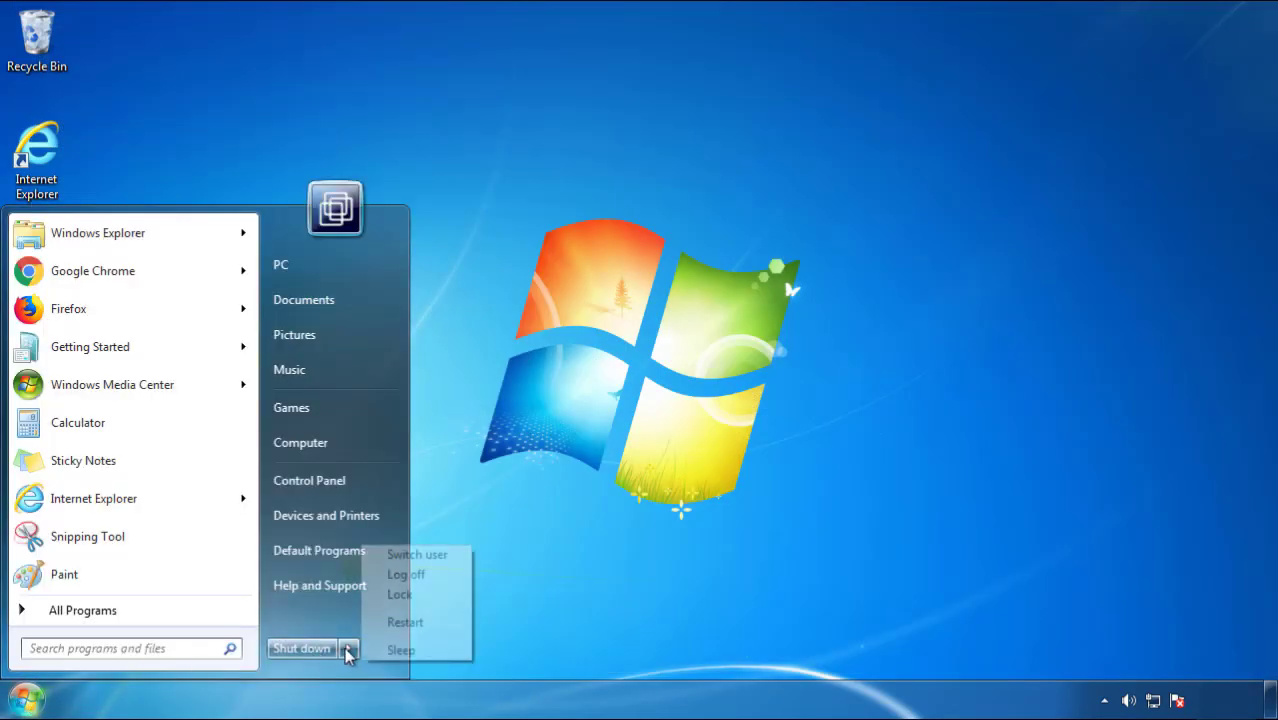
{"action": "left_click", "coordinate": [667, 546]}
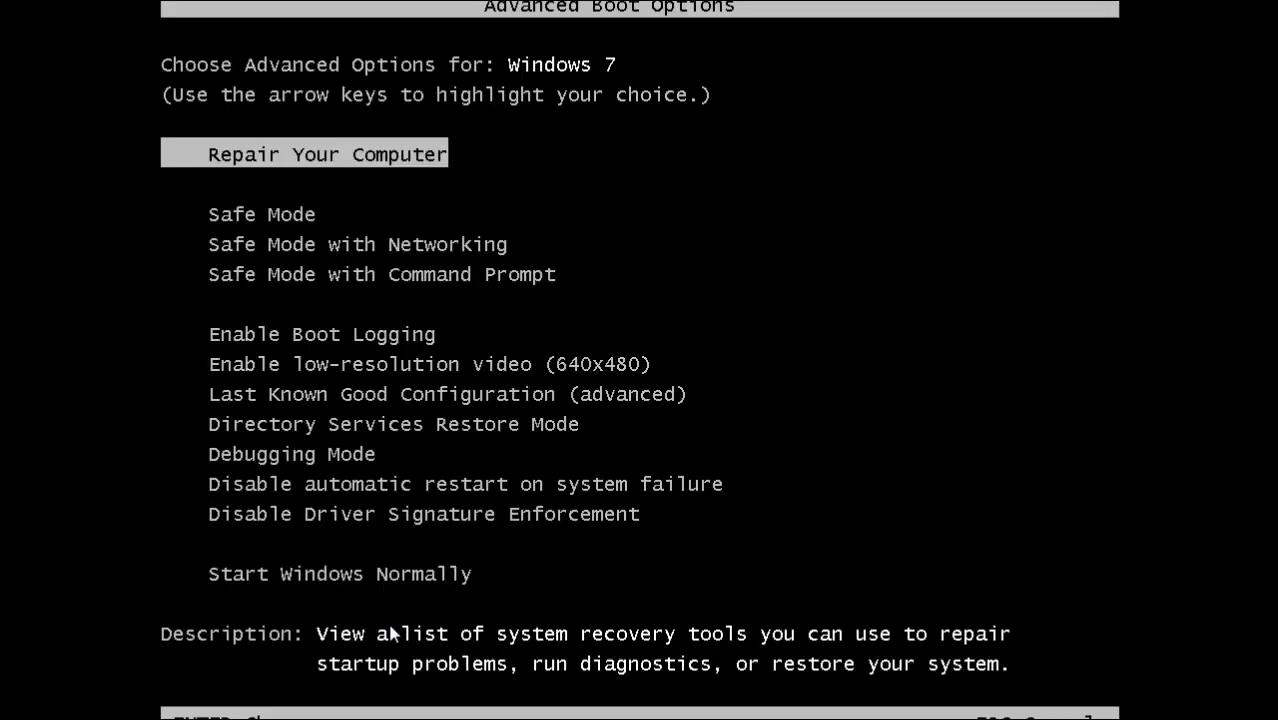
{"action": "key", "text": "Down"}
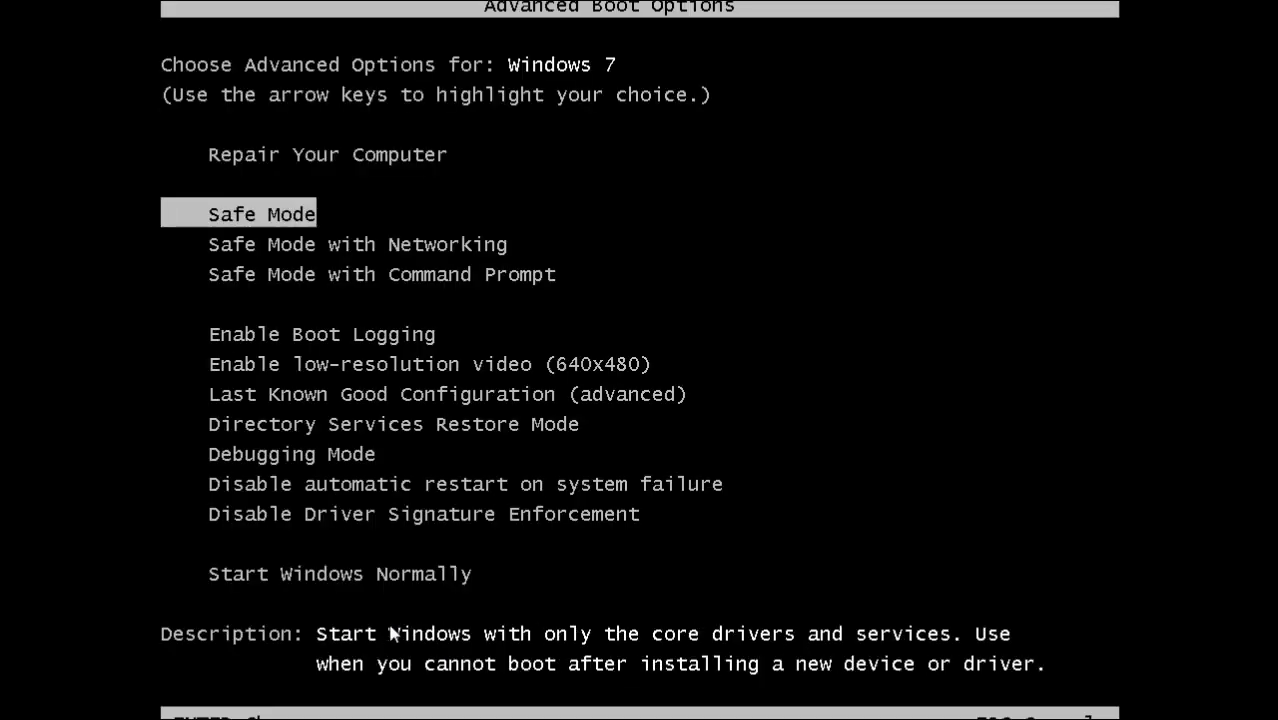
{"action": "key", "text": "Return"}
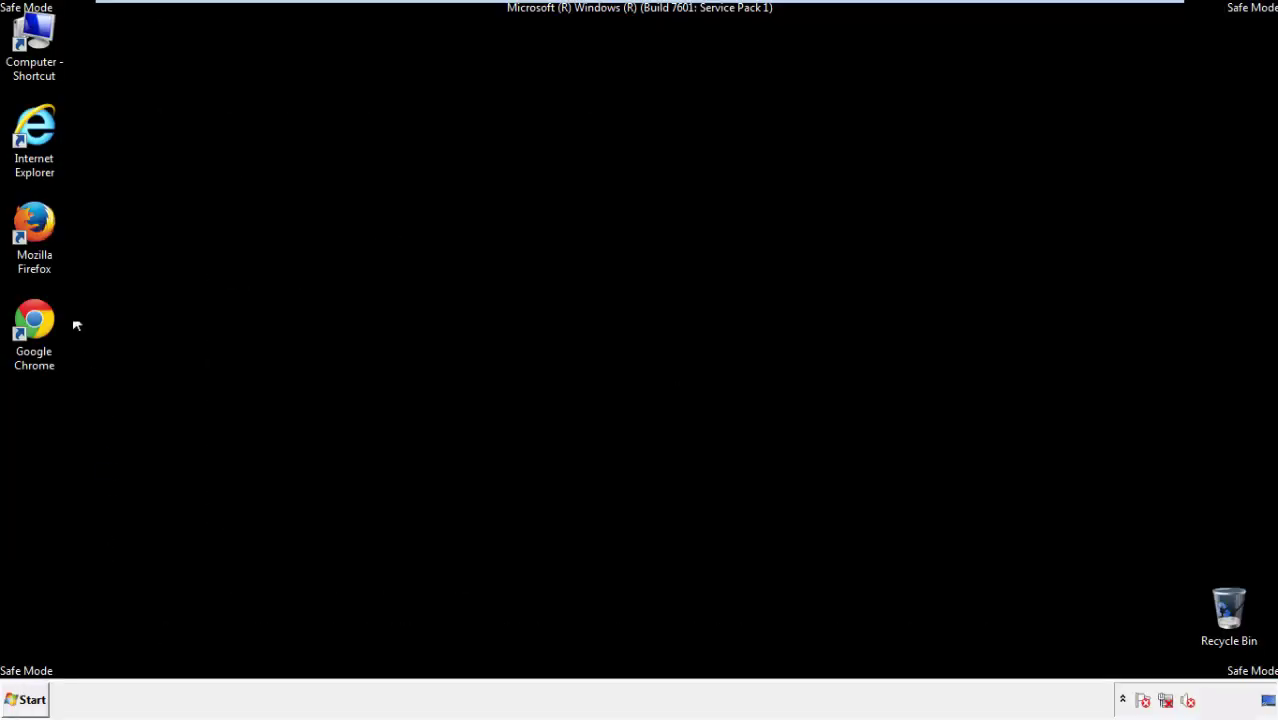
Launch Firefox, decline the default-browser prompt, and keep the menu bar showing
{"action": "double_click", "coordinate": [38, 228]}
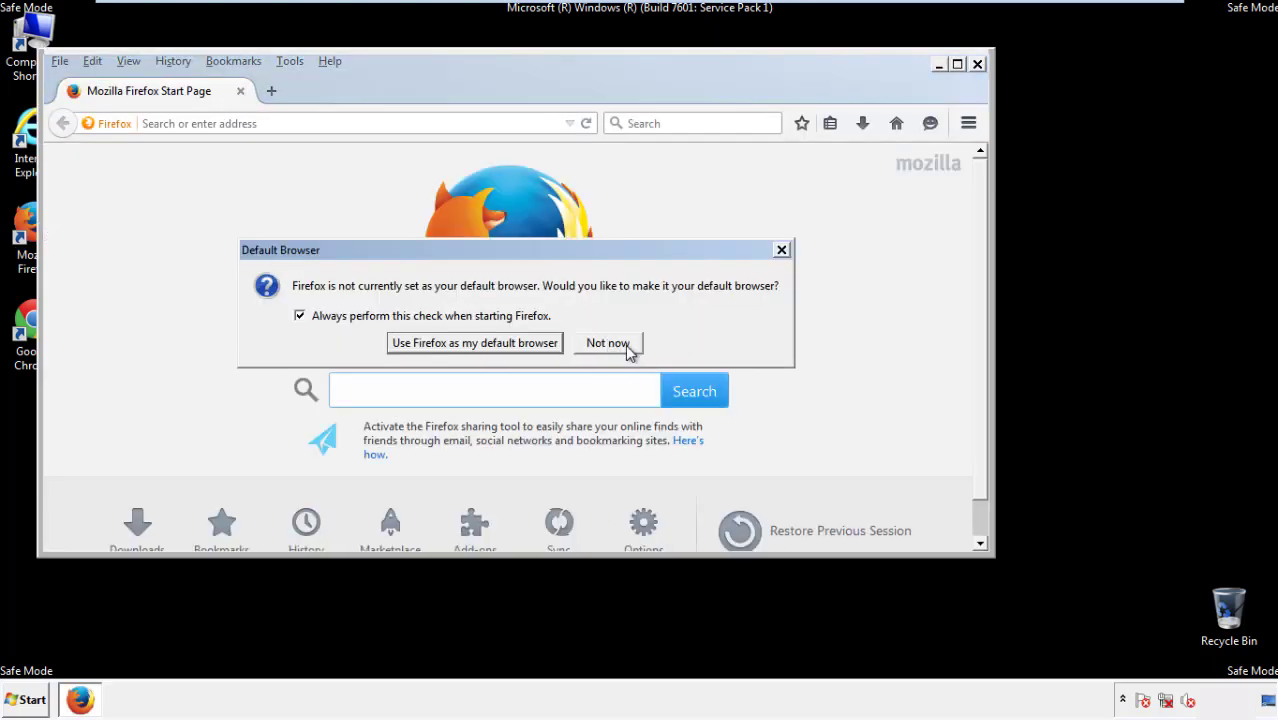
{"action": "left_click", "coordinate": [626, 344]}
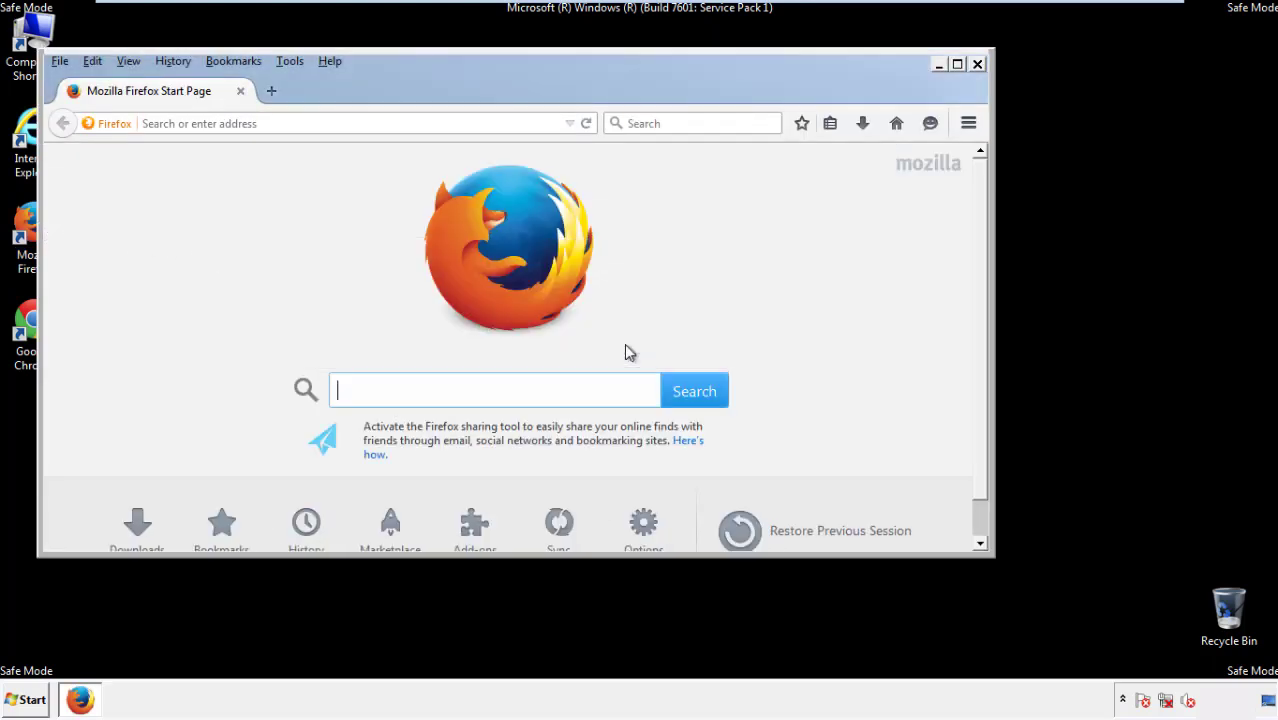
{"action": "right_click", "coordinate": [393, 88]}
{"action": "left_click", "coordinate": [430, 152]}
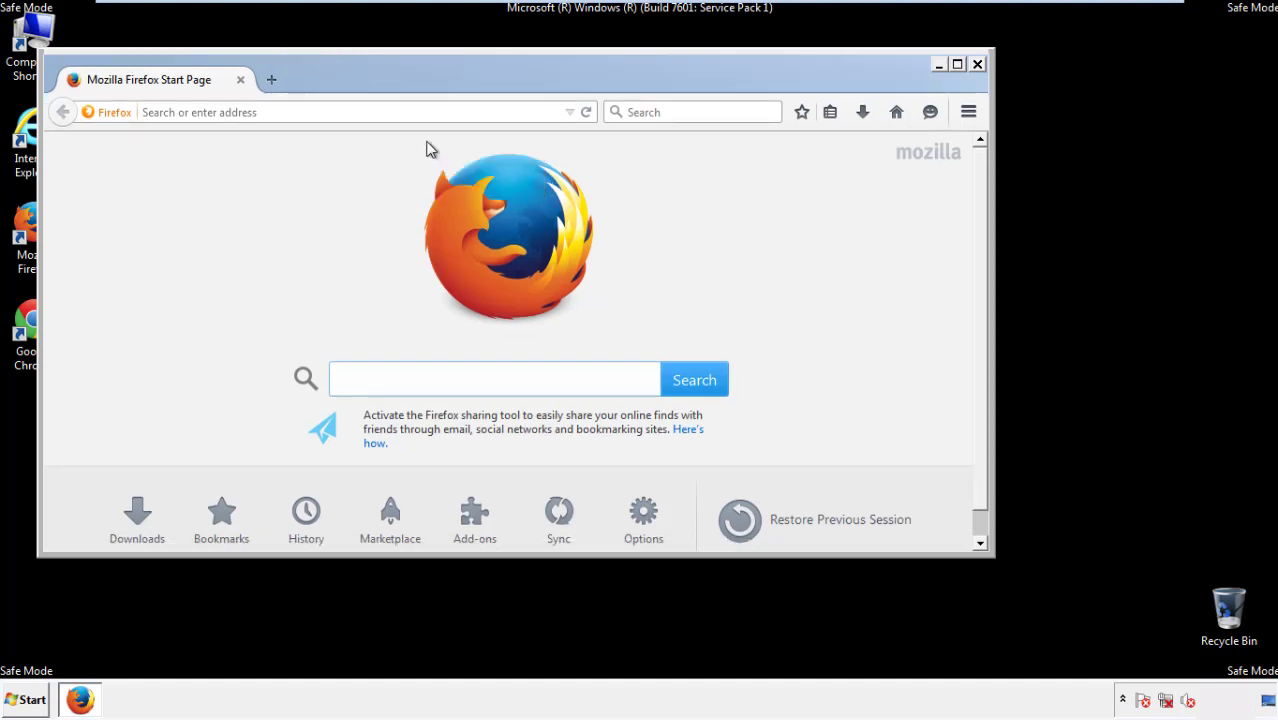
{"action": "right_click", "coordinate": [404, 86]}
{"action": "left_click", "coordinate": [417, 154]}
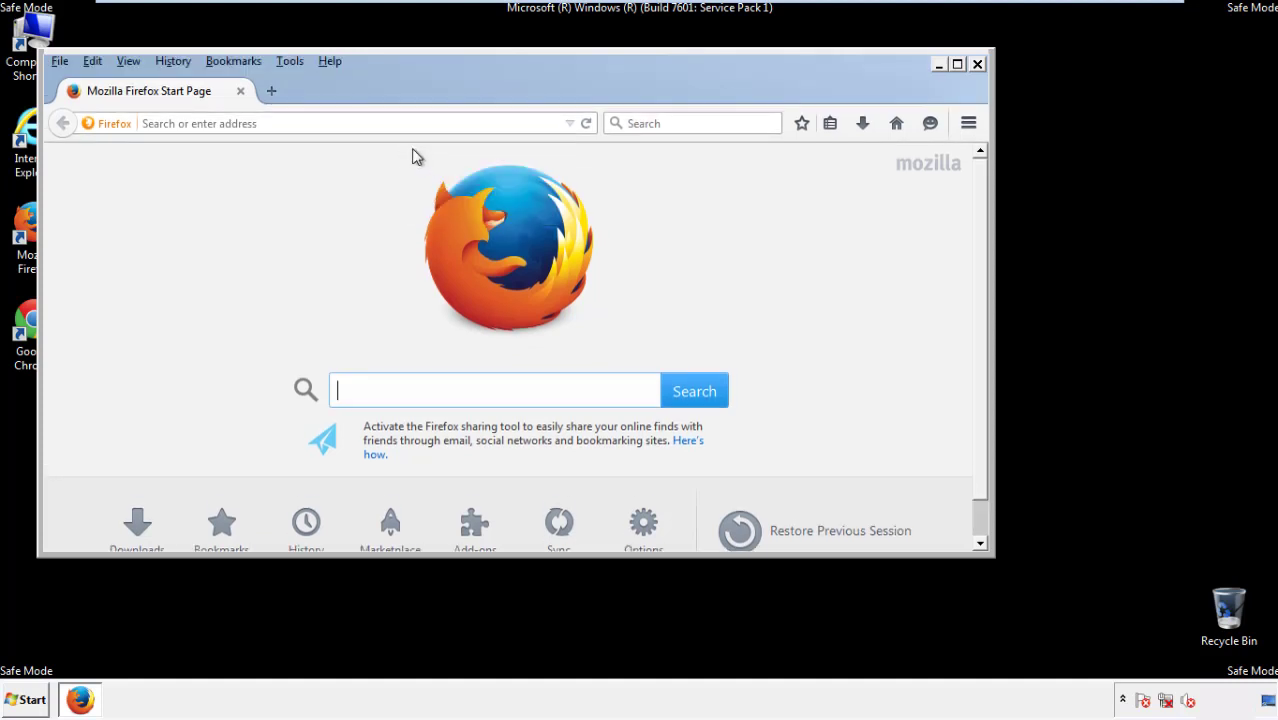
Clear all Firefox history for time range Everything, including Offline Website Data and Site Preferences
{"action": "left_click", "coordinate": [176, 63]}
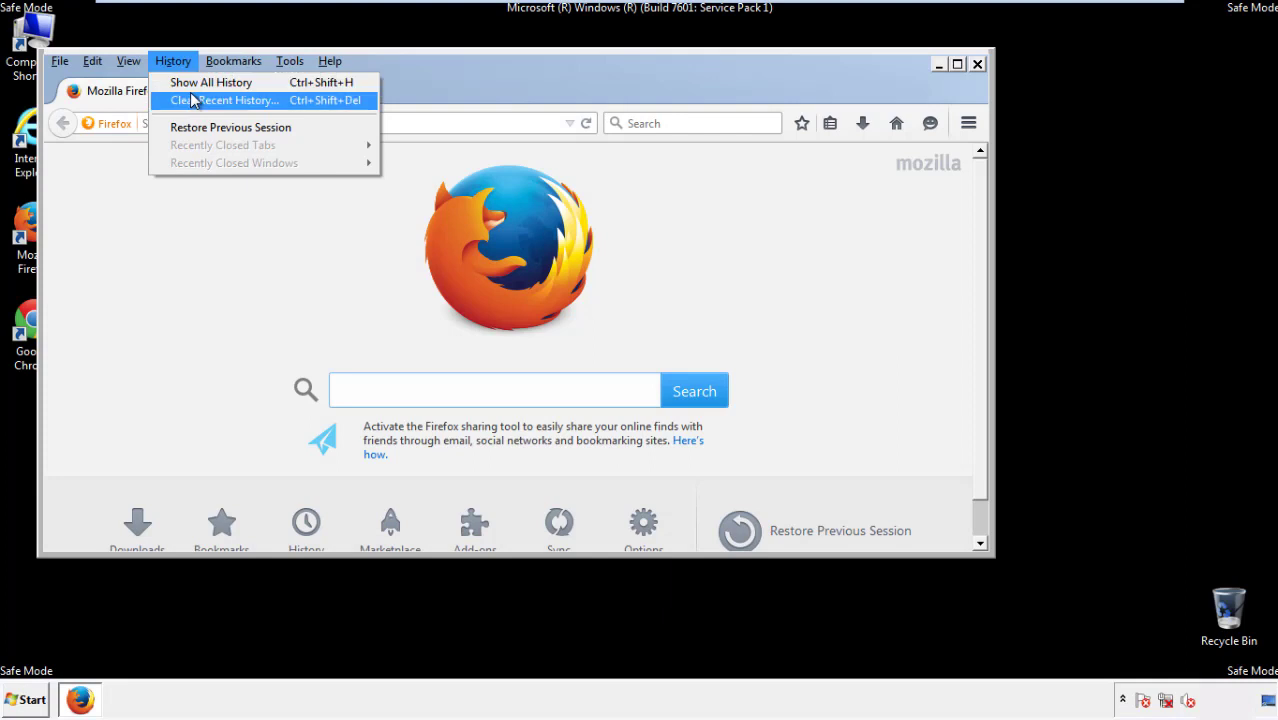
{"action": "left_click", "coordinate": [193, 100]}
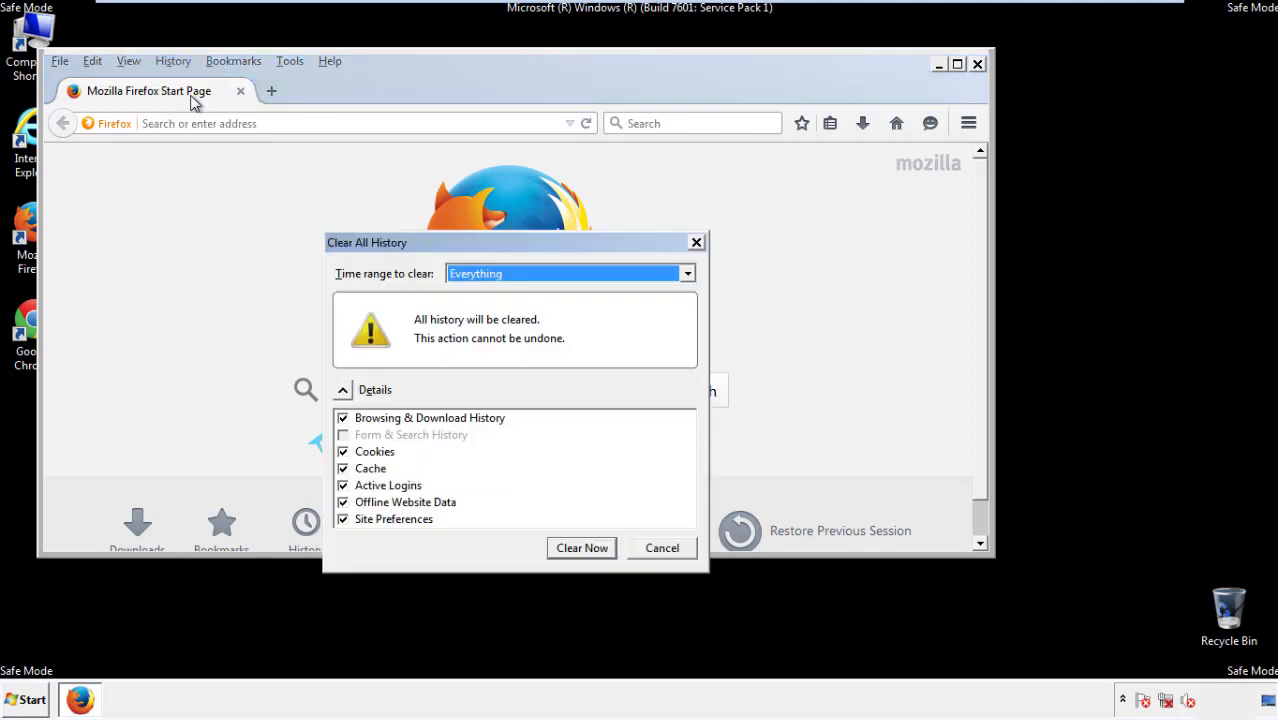
{"action": "left_click", "coordinate": [474, 276]}
{"action": "left_click", "coordinate": [478, 374]}
{"action": "left_click", "coordinate": [343, 502]}
{"action": "left_click", "coordinate": [343, 502]}
{"action": "left_click", "coordinate": [343, 520]}
{"action": "left_click", "coordinate": [343, 520]}
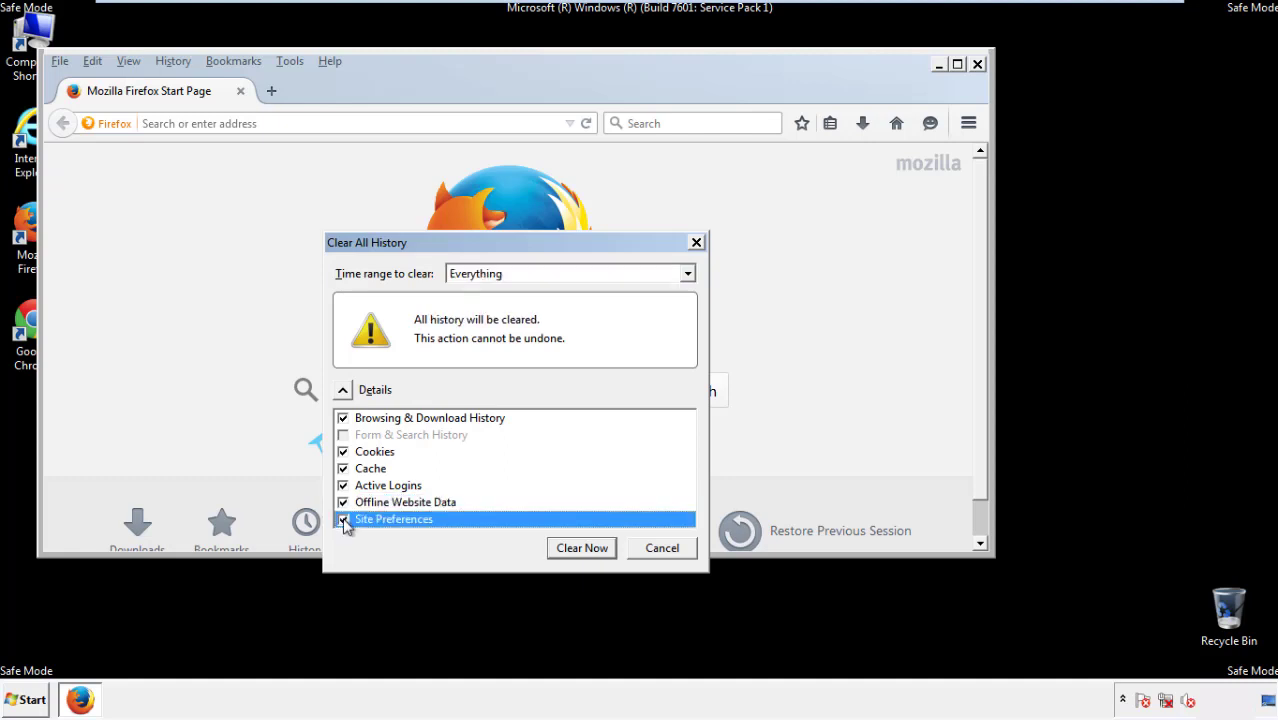
{"action": "left_click", "coordinate": [580, 550]}
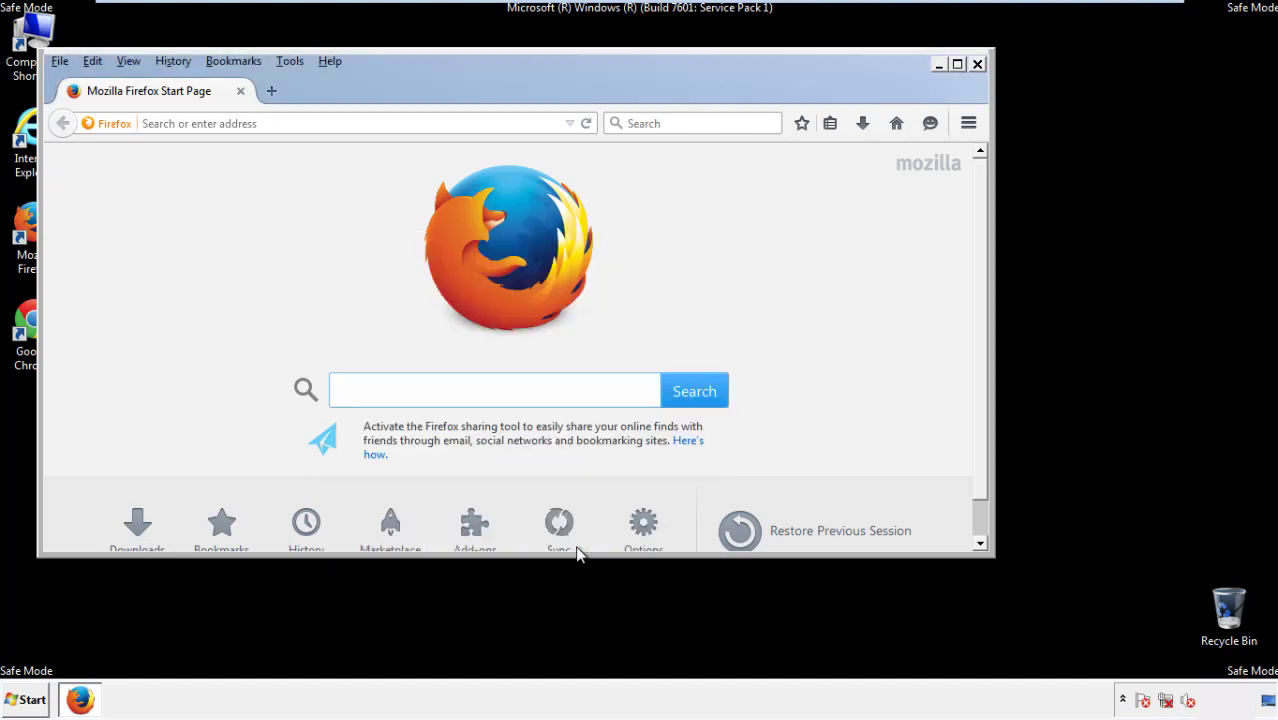
Refresh Firefox to its defaults from the Troubleshooting Information page
{"action": "left_click", "coordinate": [330, 61]}
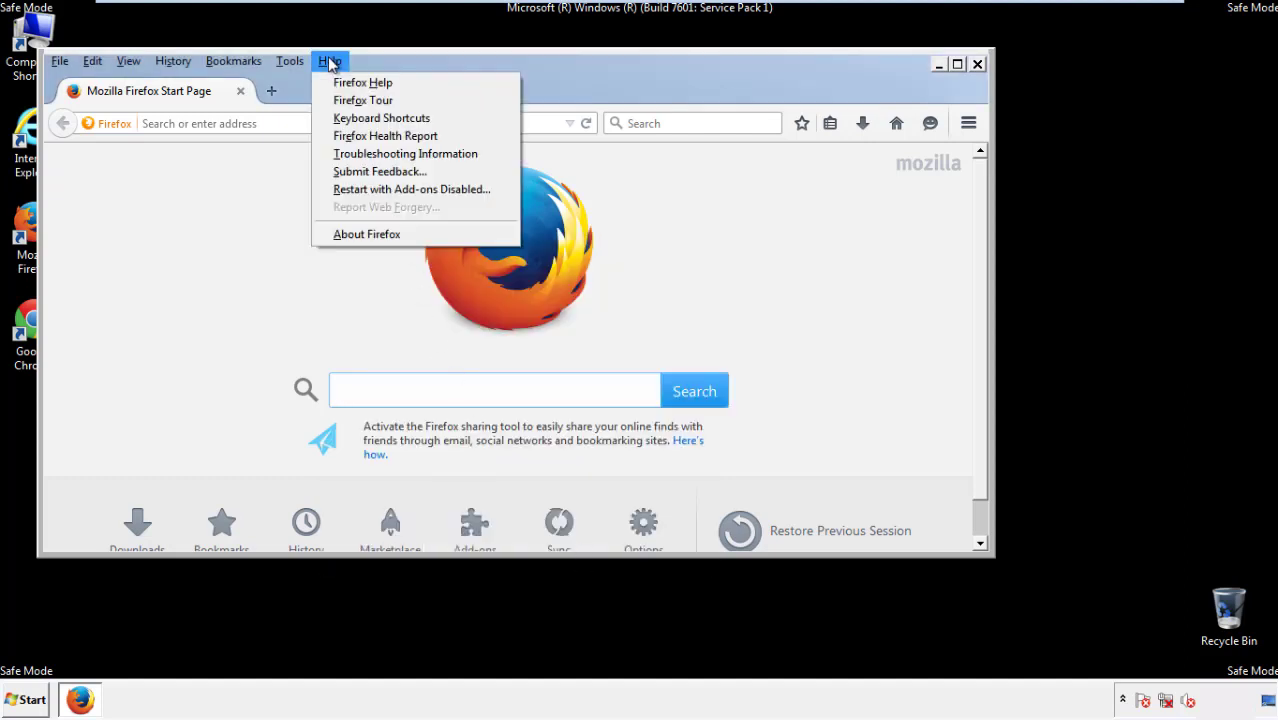
{"action": "left_click", "coordinate": [370, 153]}
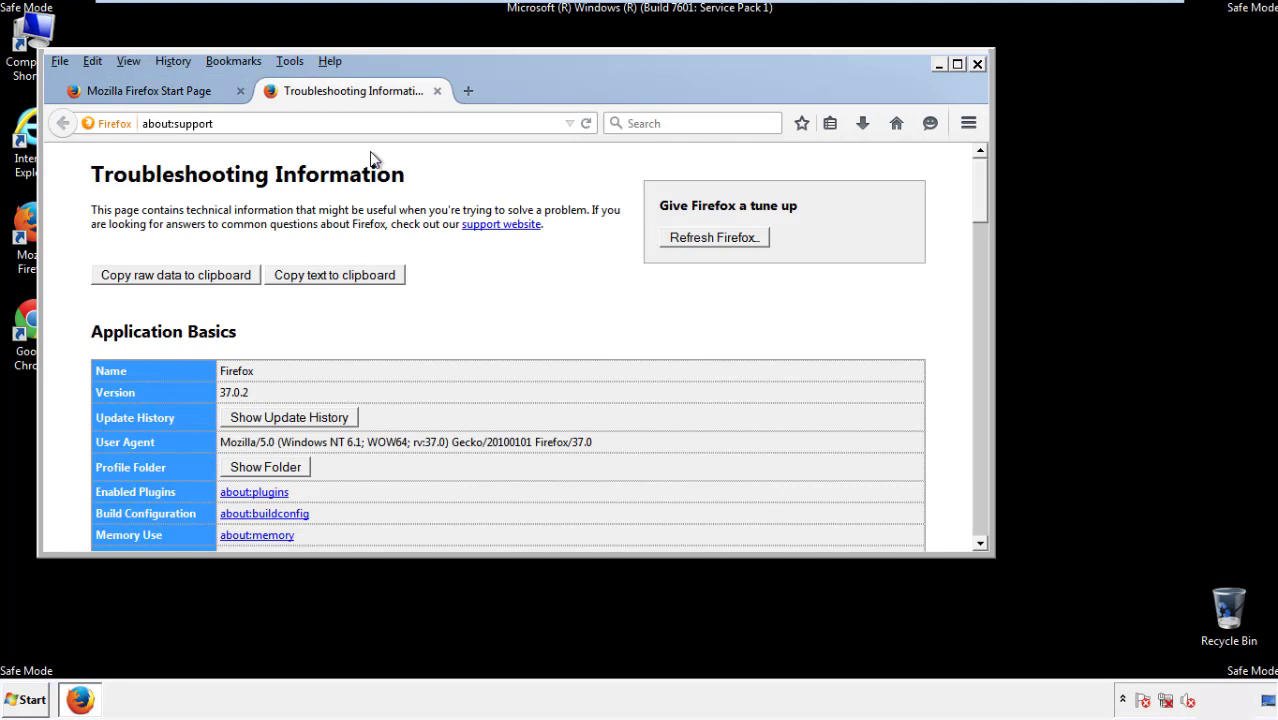
{"action": "left_click", "coordinate": [741, 244]}
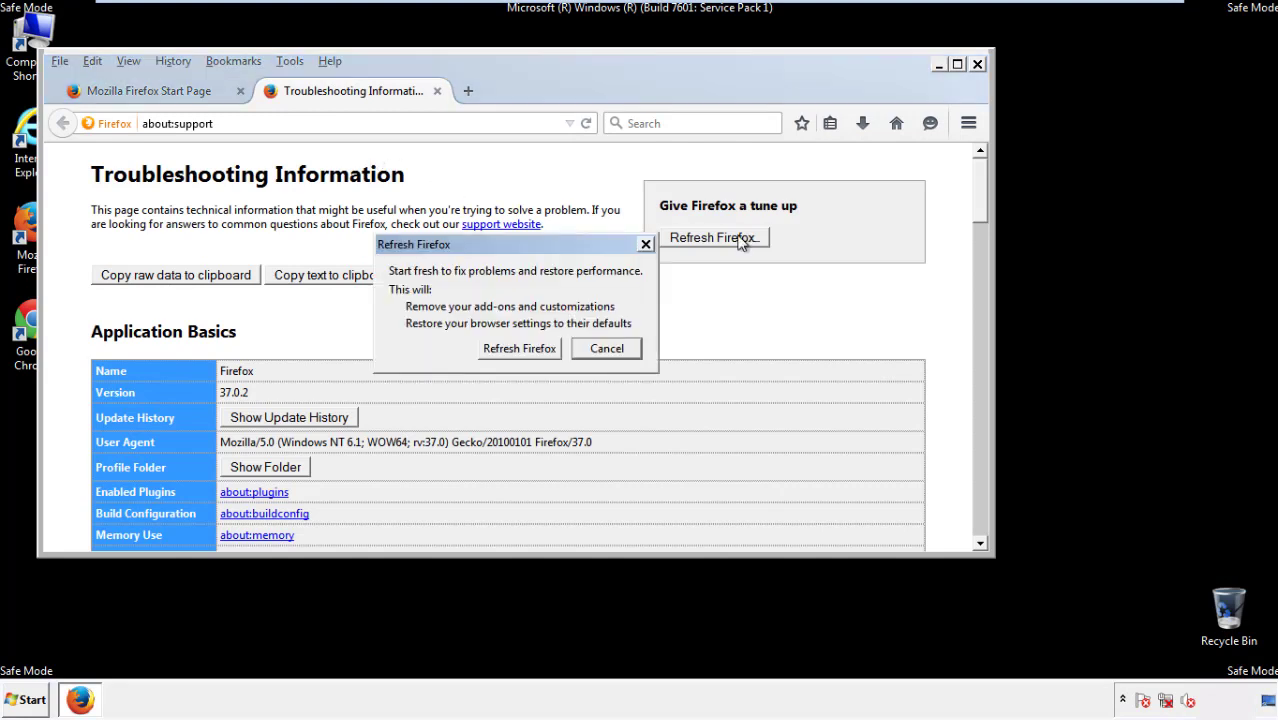
{"action": "left_click", "coordinate": [520, 349]}
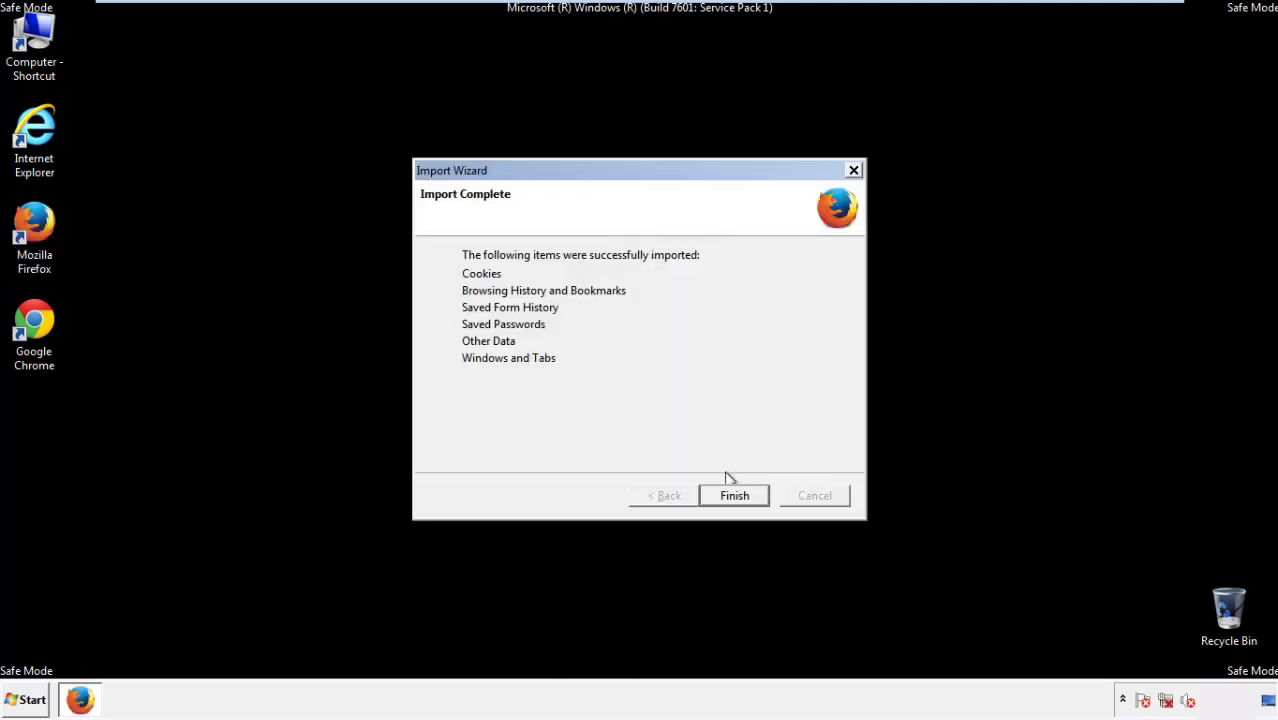
Finish the Import Wizard, decline the default-browser prompt, and close Firefox
{"action": "left_click", "coordinate": [734, 496]}
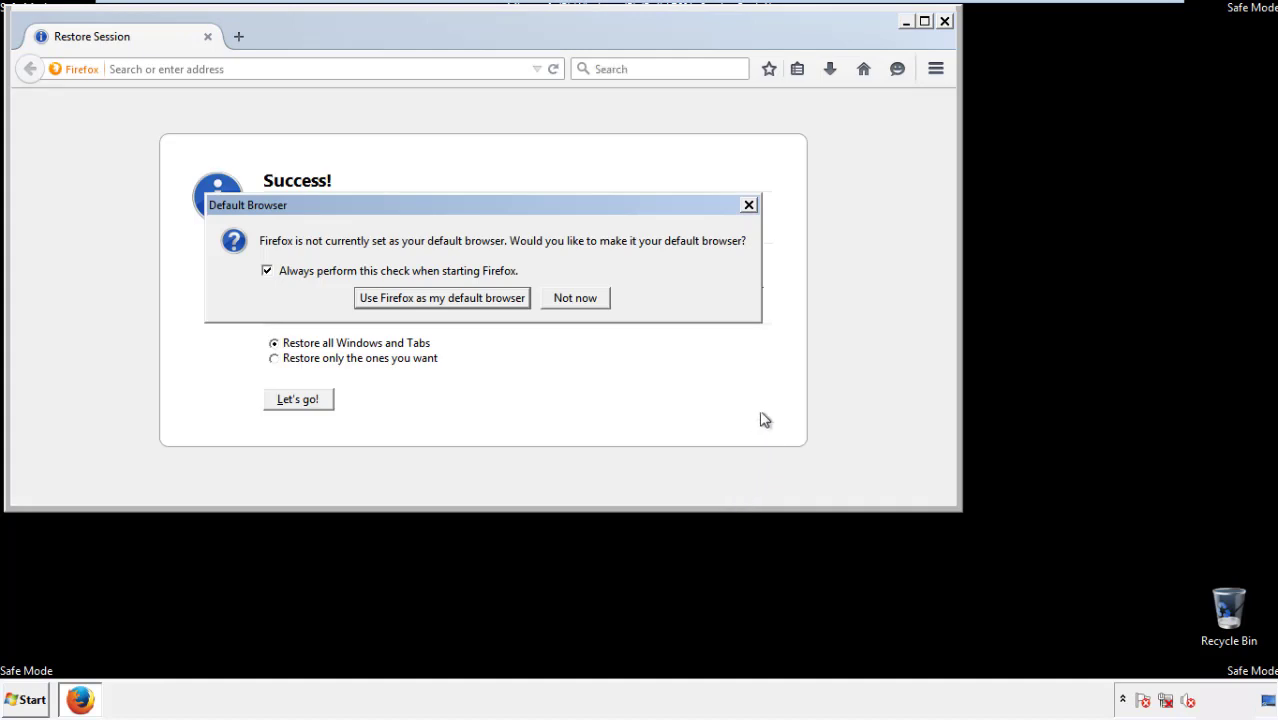
{"action": "left_click", "coordinate": [577, 300]}
{"action": "left_click", "coordinate": [944, 21]}
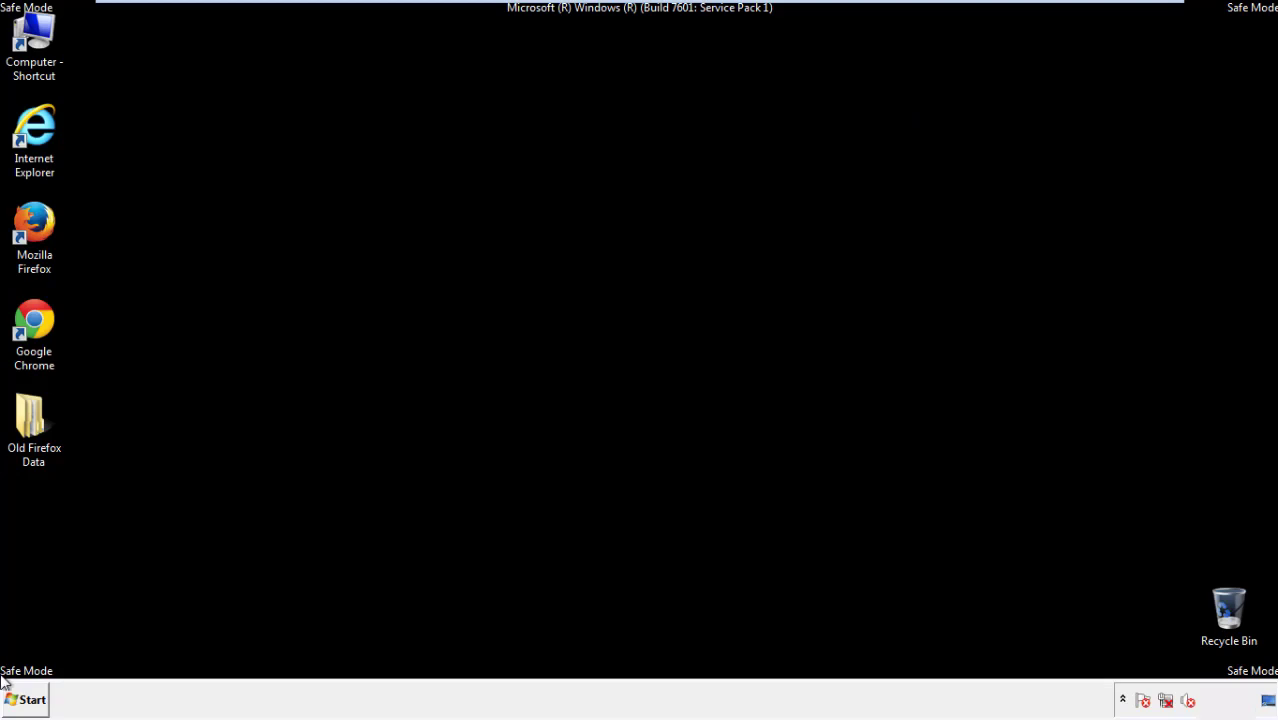
{"action": "left_click", "coordinate": [30, 318]}
Clear Chrome's browsing data from the beginning of time, including autofill form data
{"action": "double_click", "coordinate": [30, 318]}
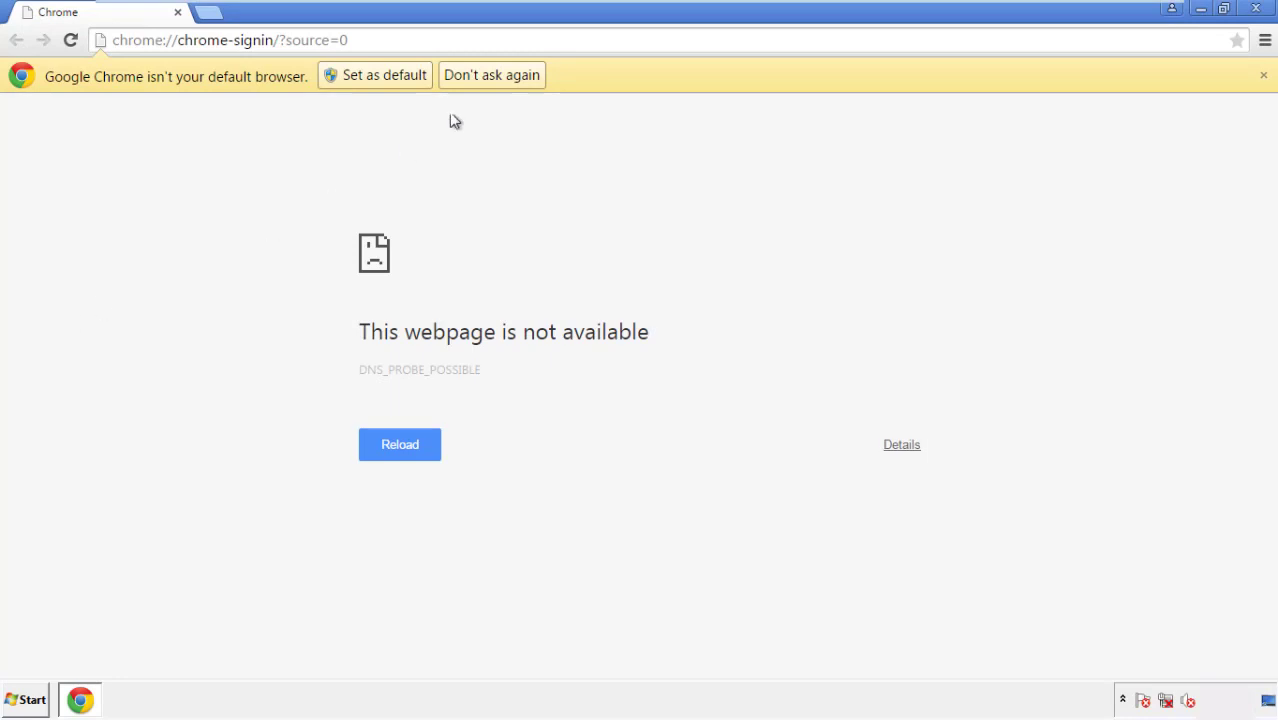
{"action": "left_click", "coordinate": [513, 77]}
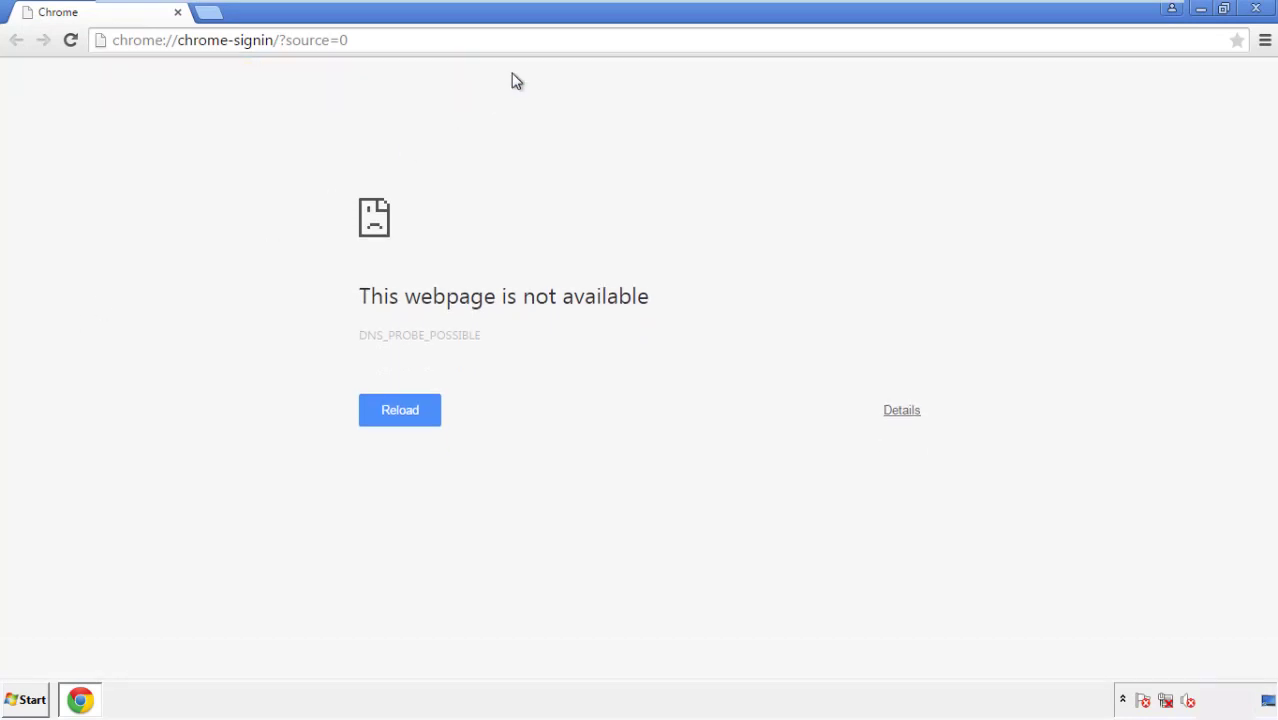
{"action": "left_click", "coordinate": [1265, 42]}
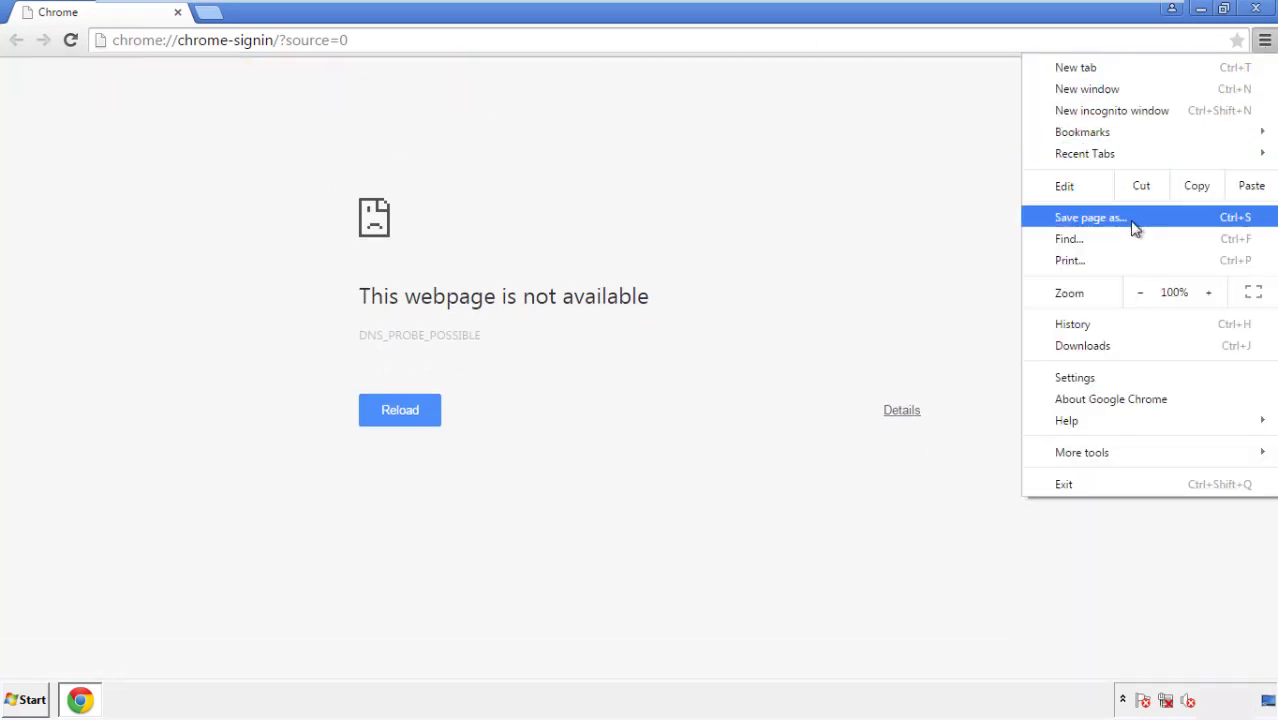
{"action": "left_click", "coordinate": [1080, 377]}
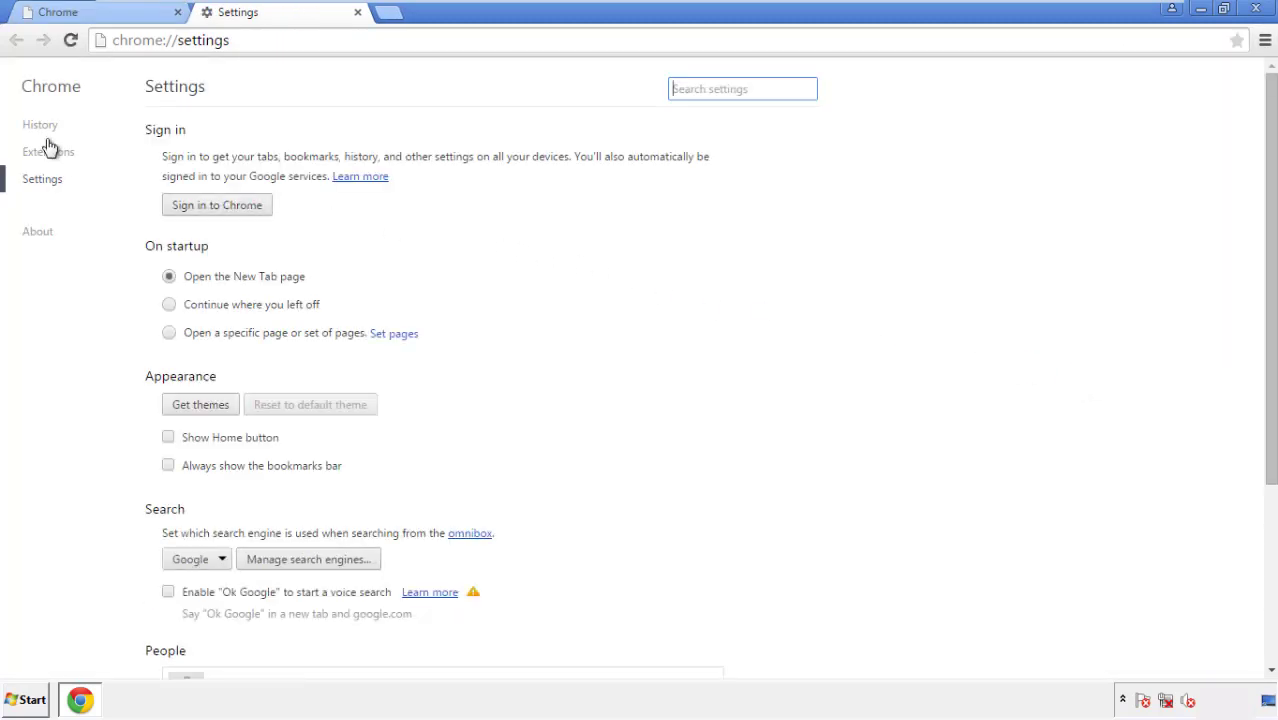
{"action": "left_click", "coordinate": [46, 128]}
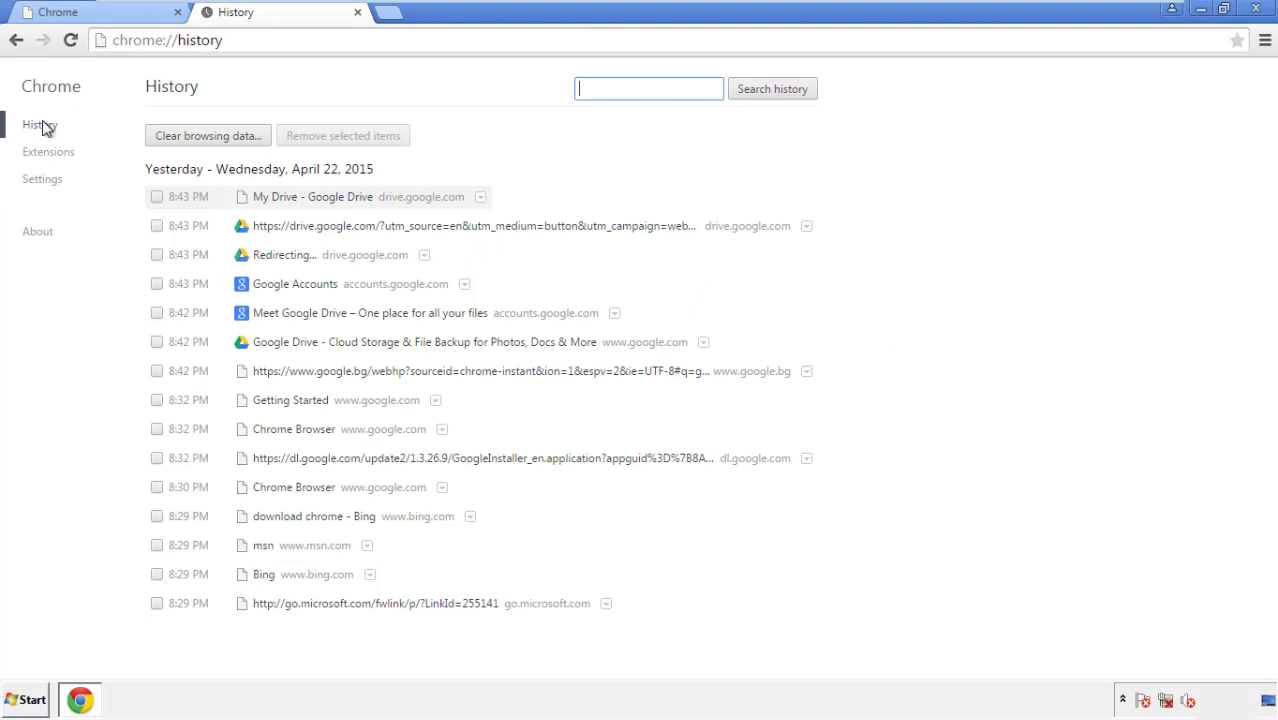
{"action": "left_click", "coordinate": [193, 138]}
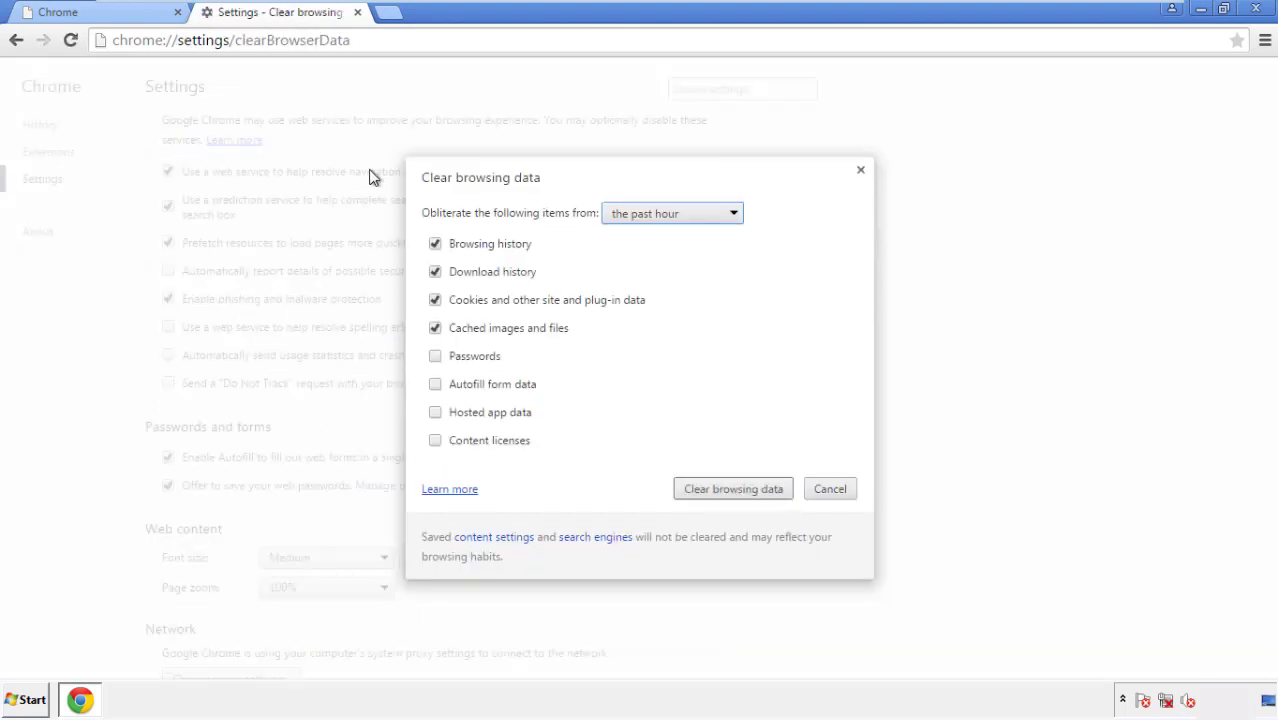
{"action": "left_click", "coordinate": [643, 217]}
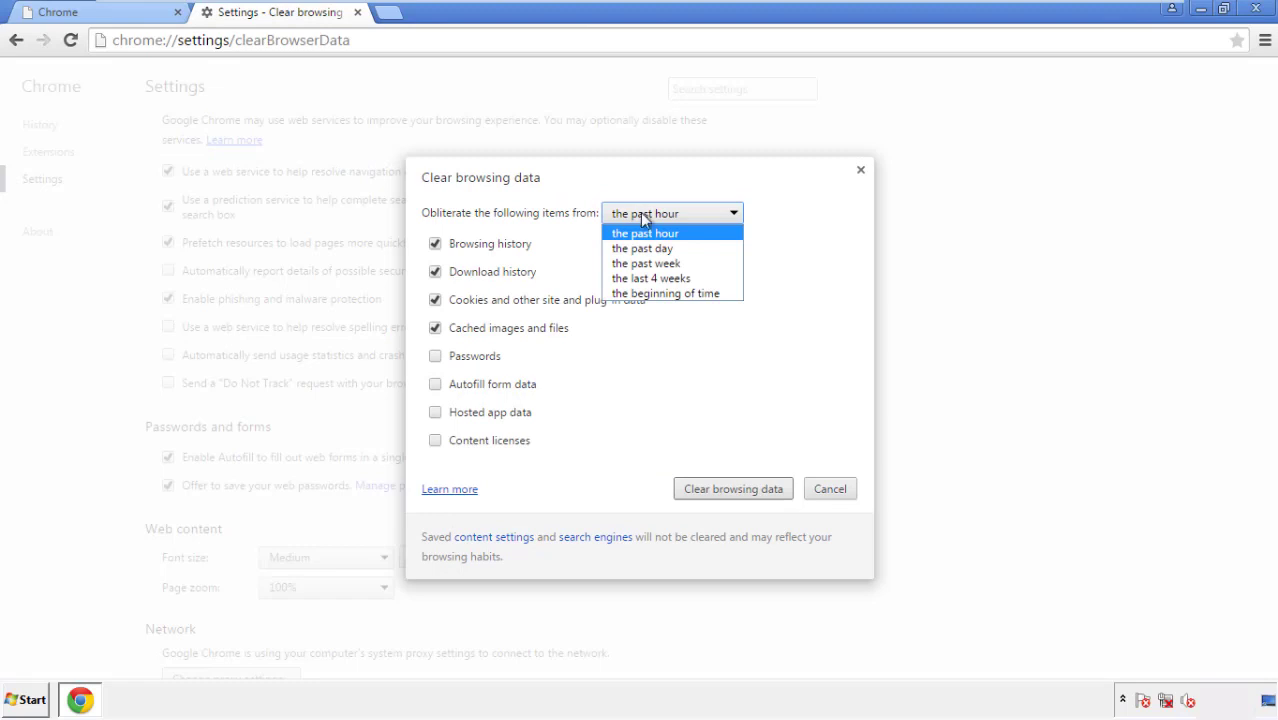
{"action": "left_click", "coordinate": [640, 294]}
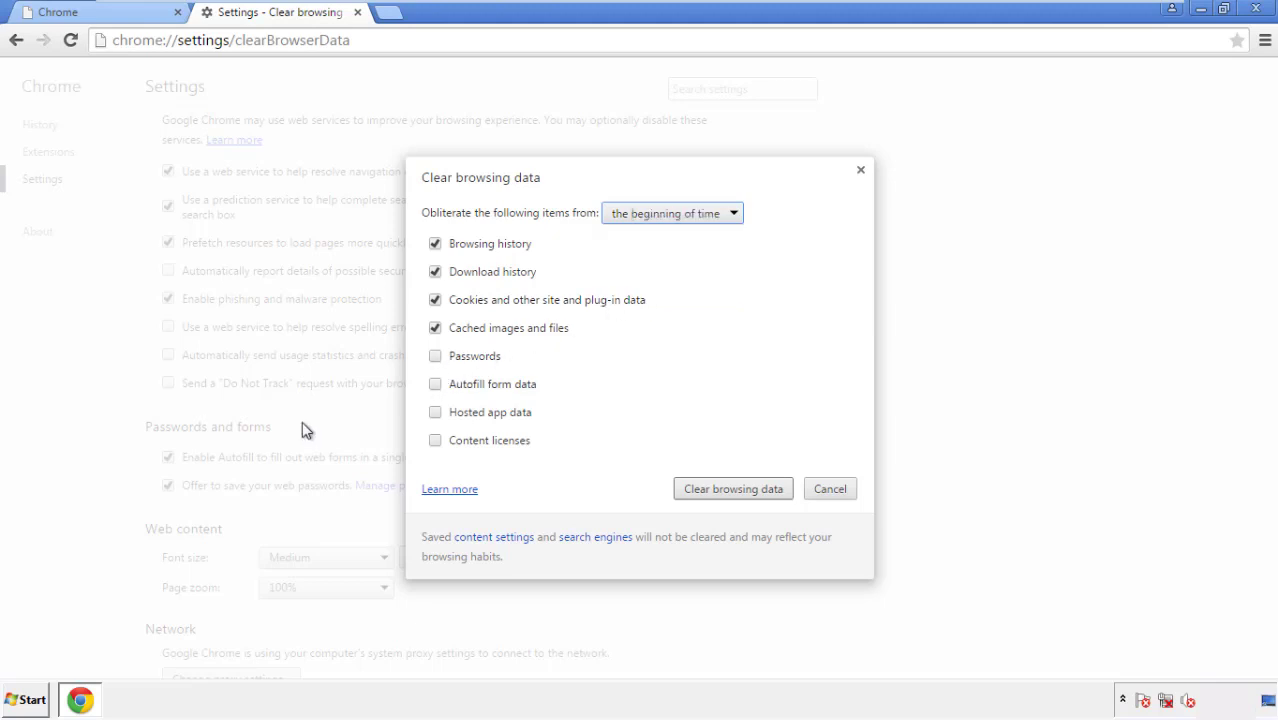
{"action": "left_click", "coordinate": [436, 386]}
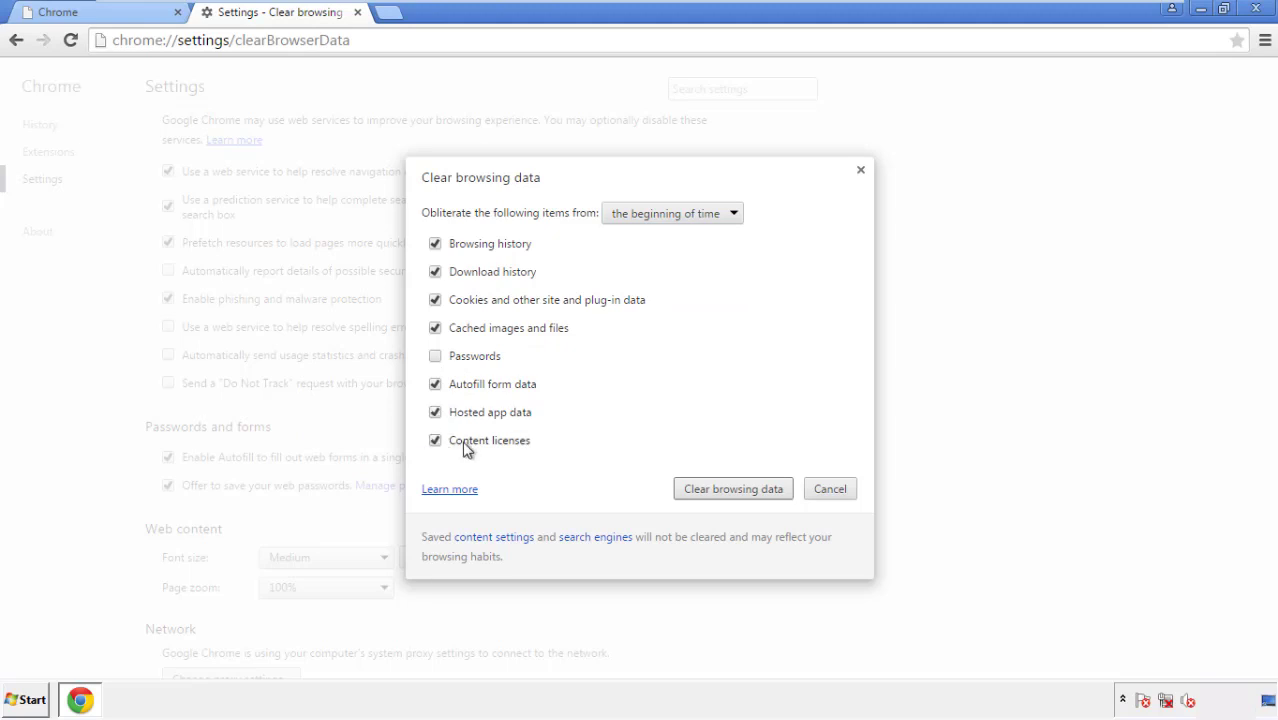
{"action": "left_click", "coordinate": [715, 492]}
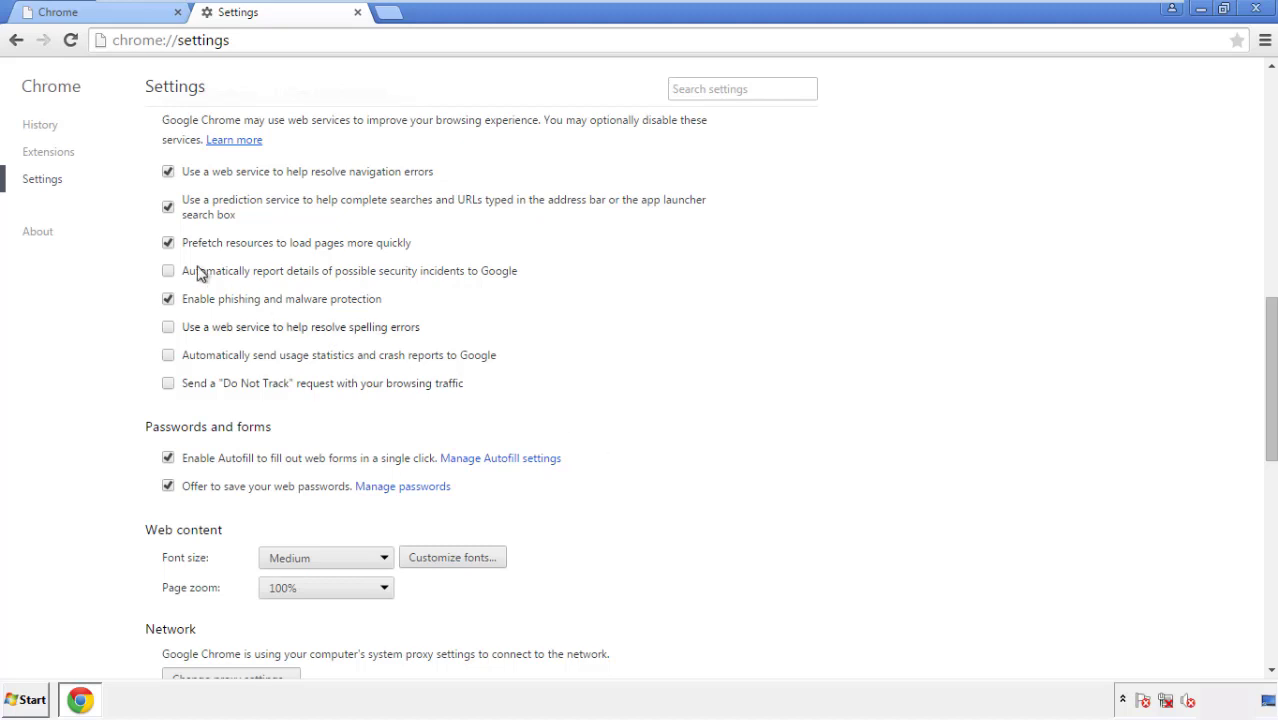
Reset Chrome's settings to their original defaults and close the browser
{"action": "left_click_drag", "start_coordinate": [1270, 318], "coordinate": [1266, 536]}
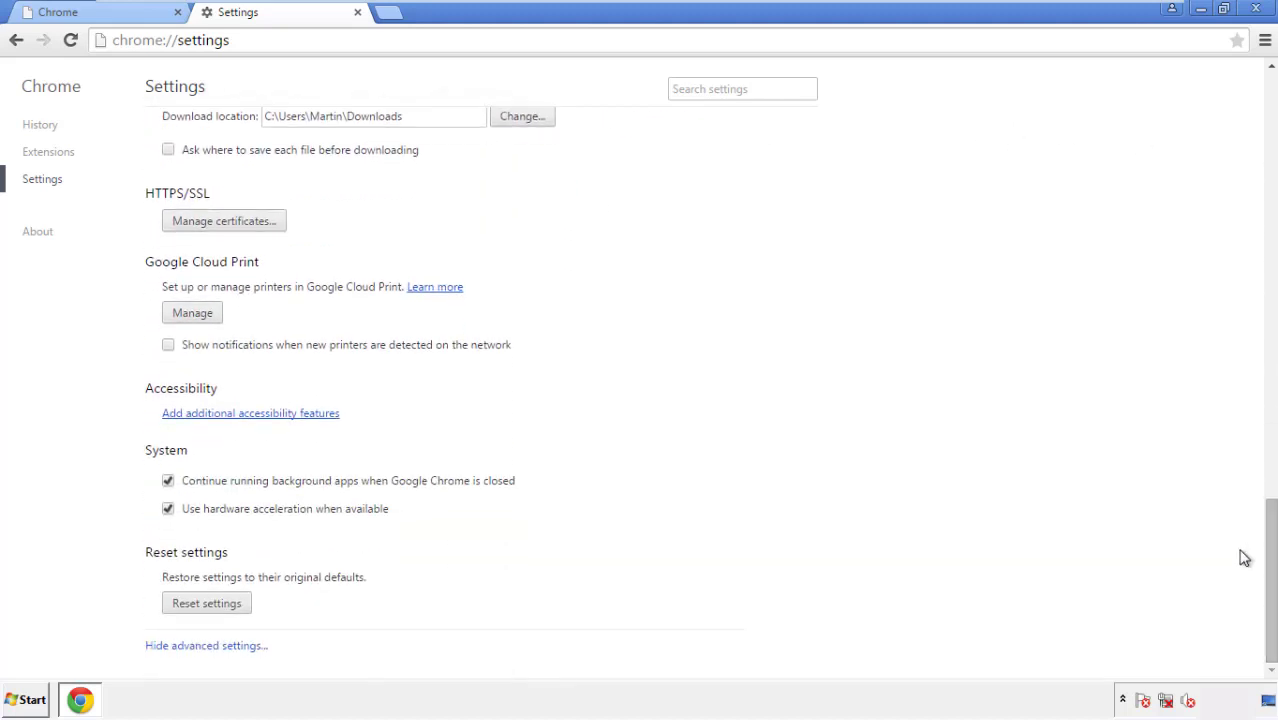
{"action": "left_click", "coordinate": [241, 608]}
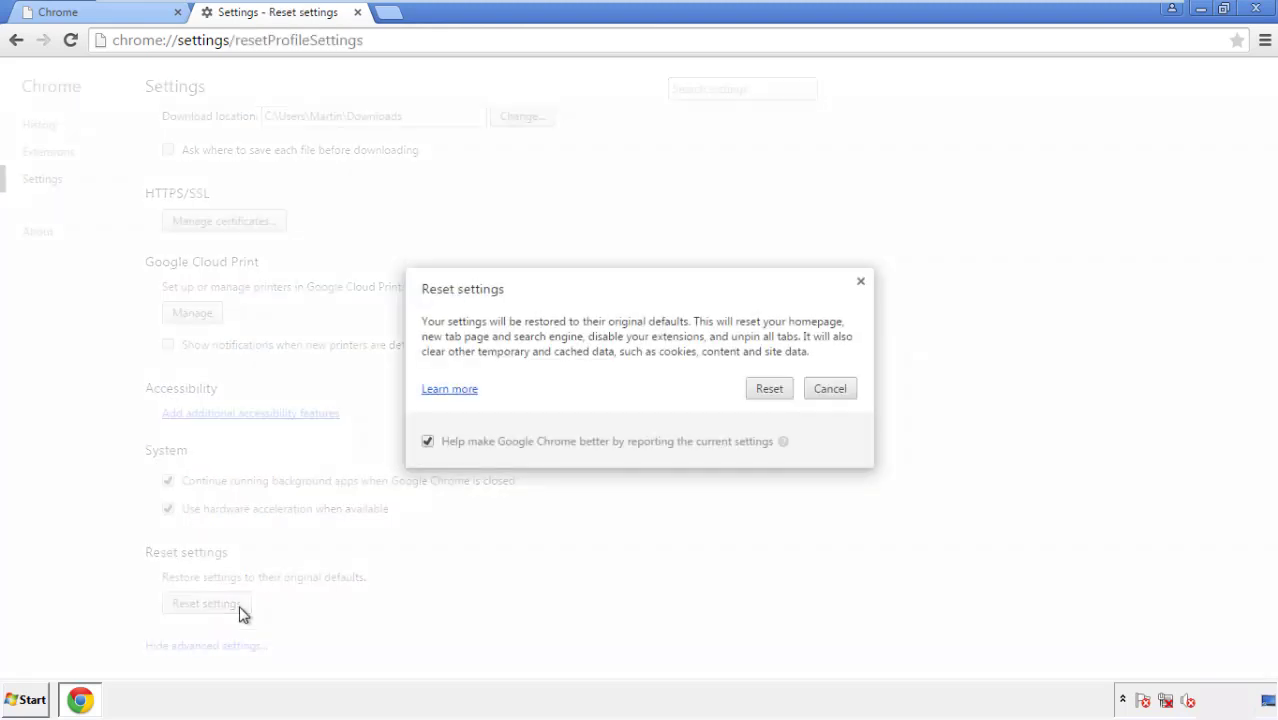
{"action": "left_click", "coordinate": [771, 388]}
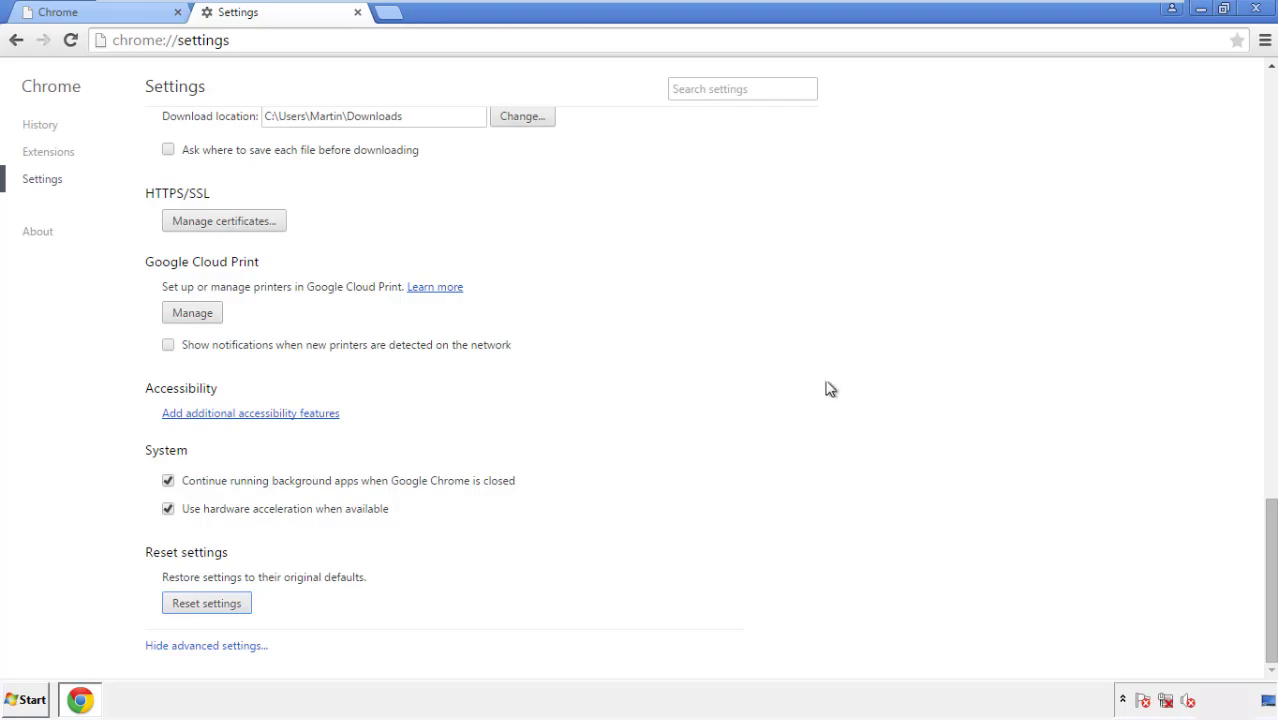
{"action": "left_click", "coordinate": [1255, 8]}
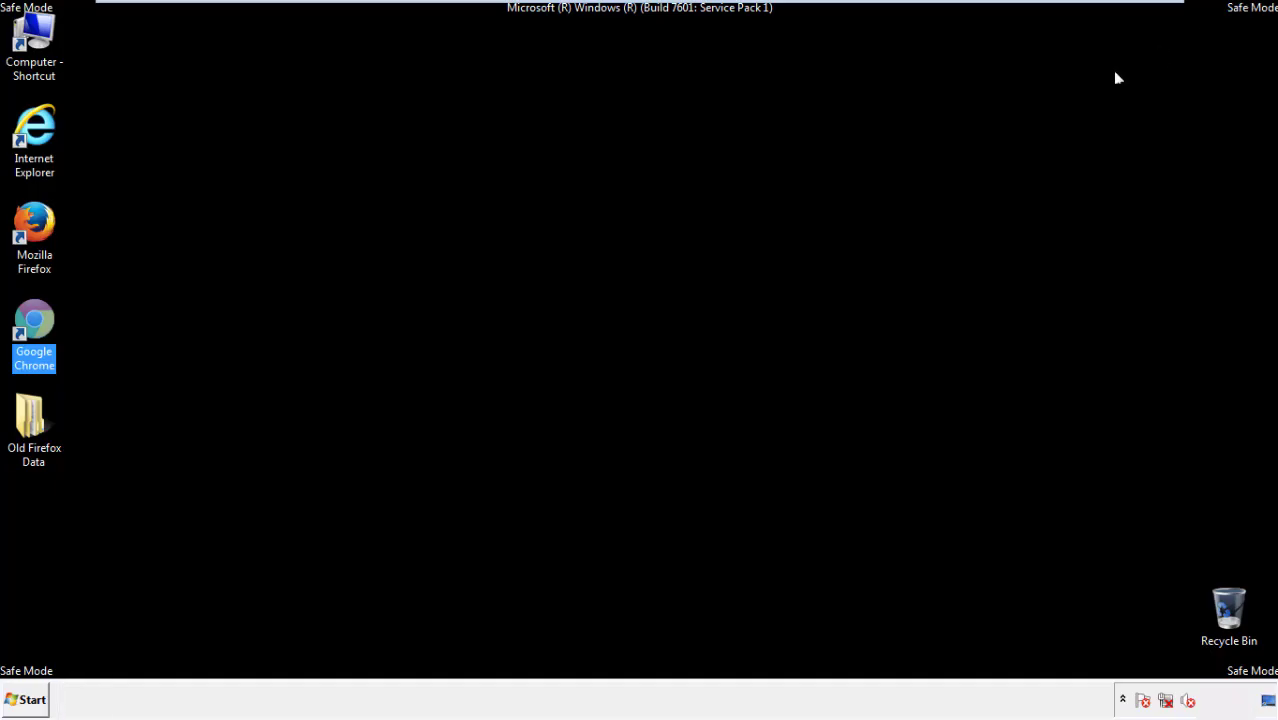
Remove the Search Mine extension in Firefox's Add-ons Manager and close Firefox
{"action": "left_click", "coordinate": [689, 323]}
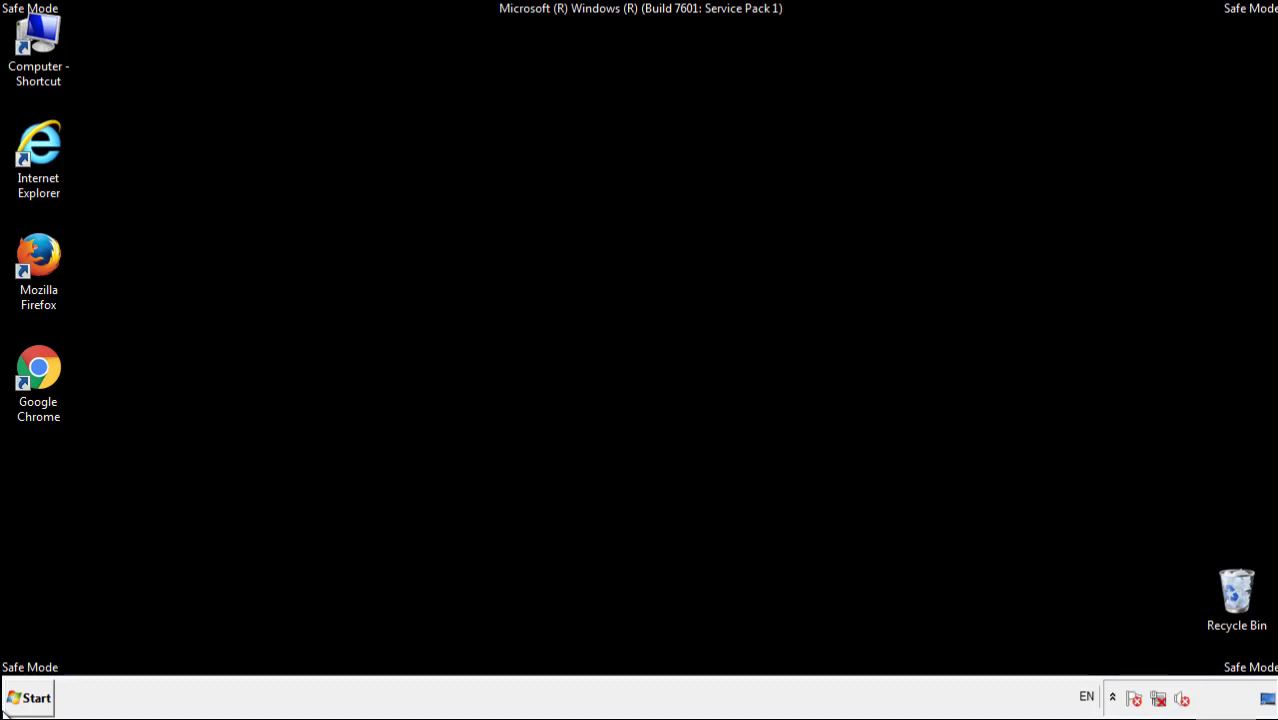
{"action": "double_click", "coordinate": [49, 250]}
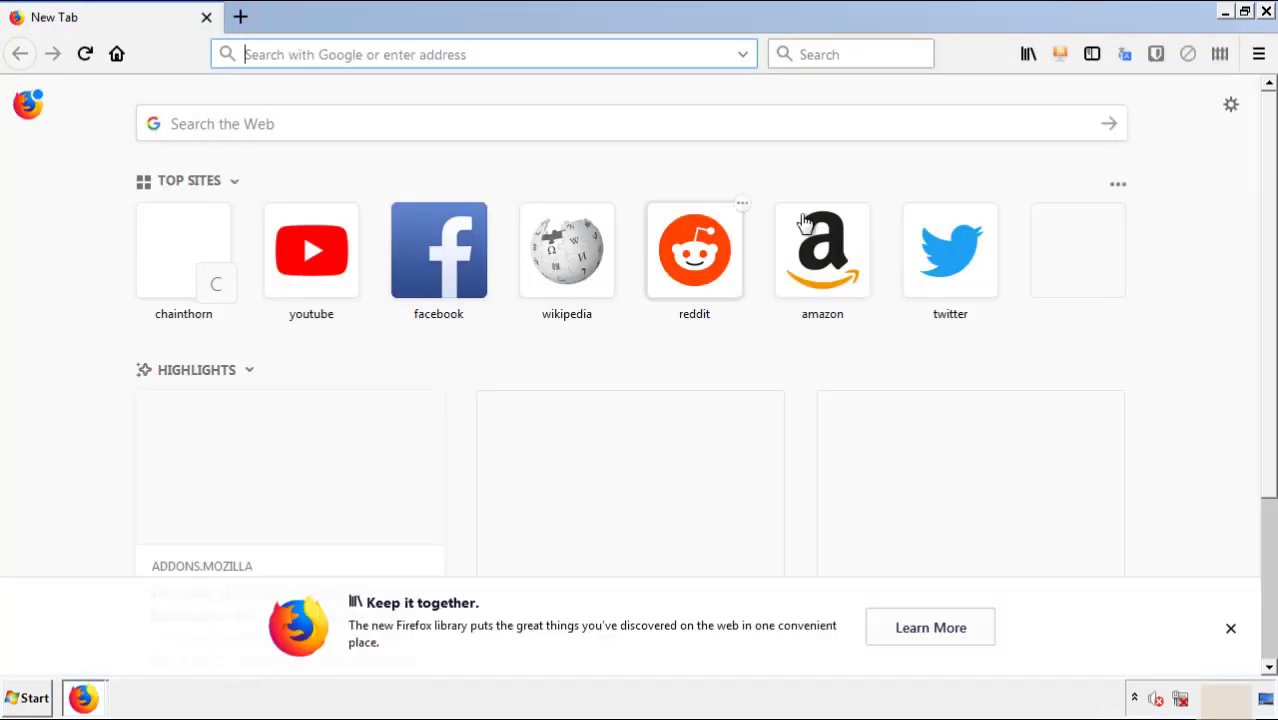
{"action": "left_click", "coordinate": [1259, 57]}
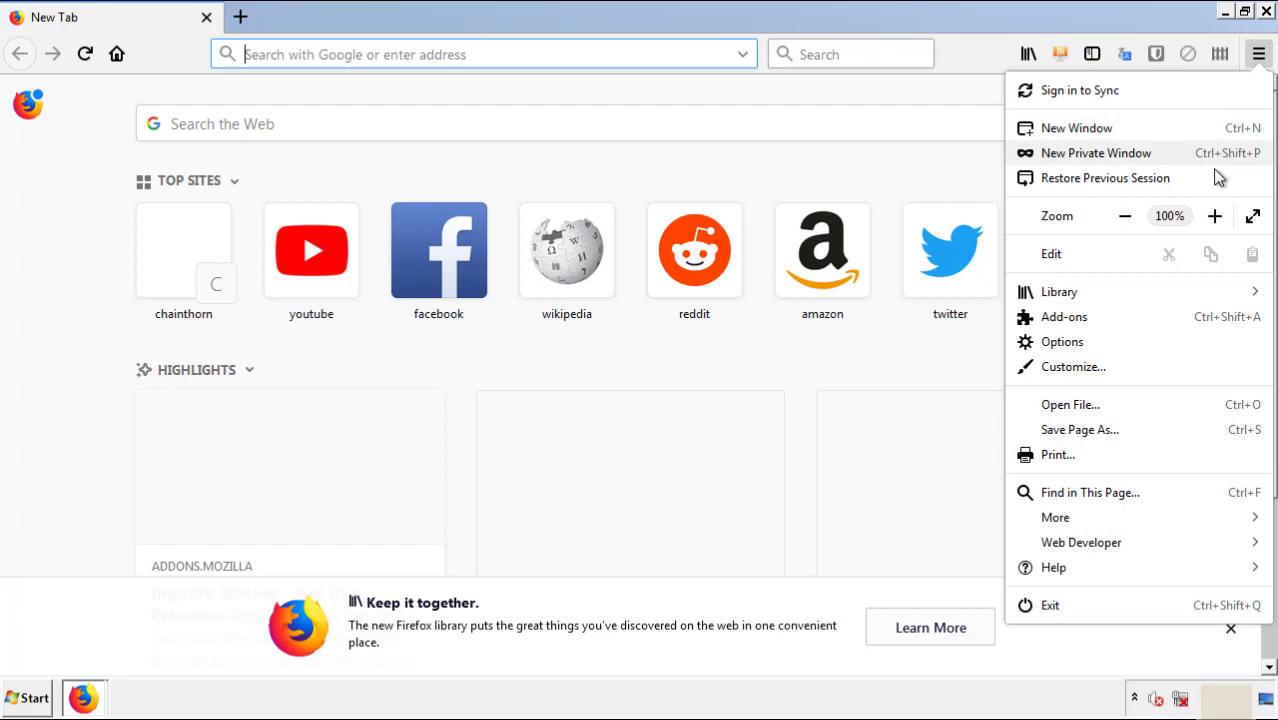
{"action": "left_click", "coordinate": [1180, 334]}
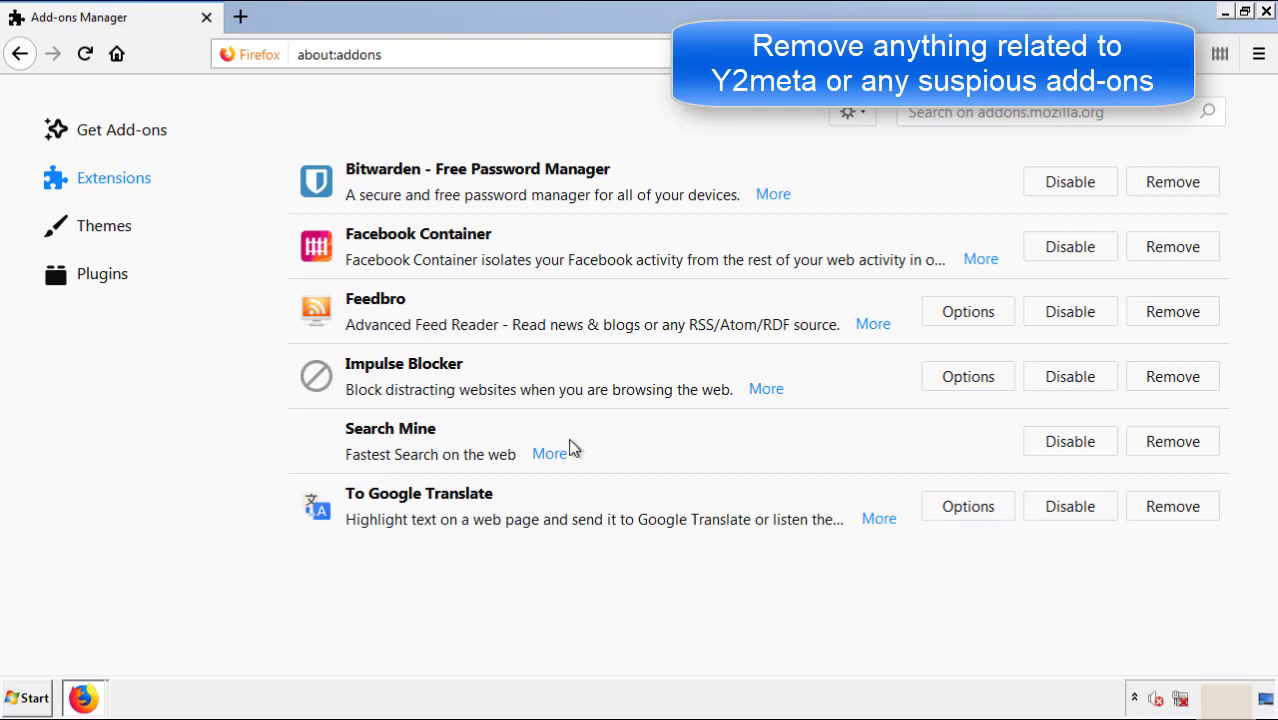
{"action": "left_click", "coordinate": [1168, 450]}
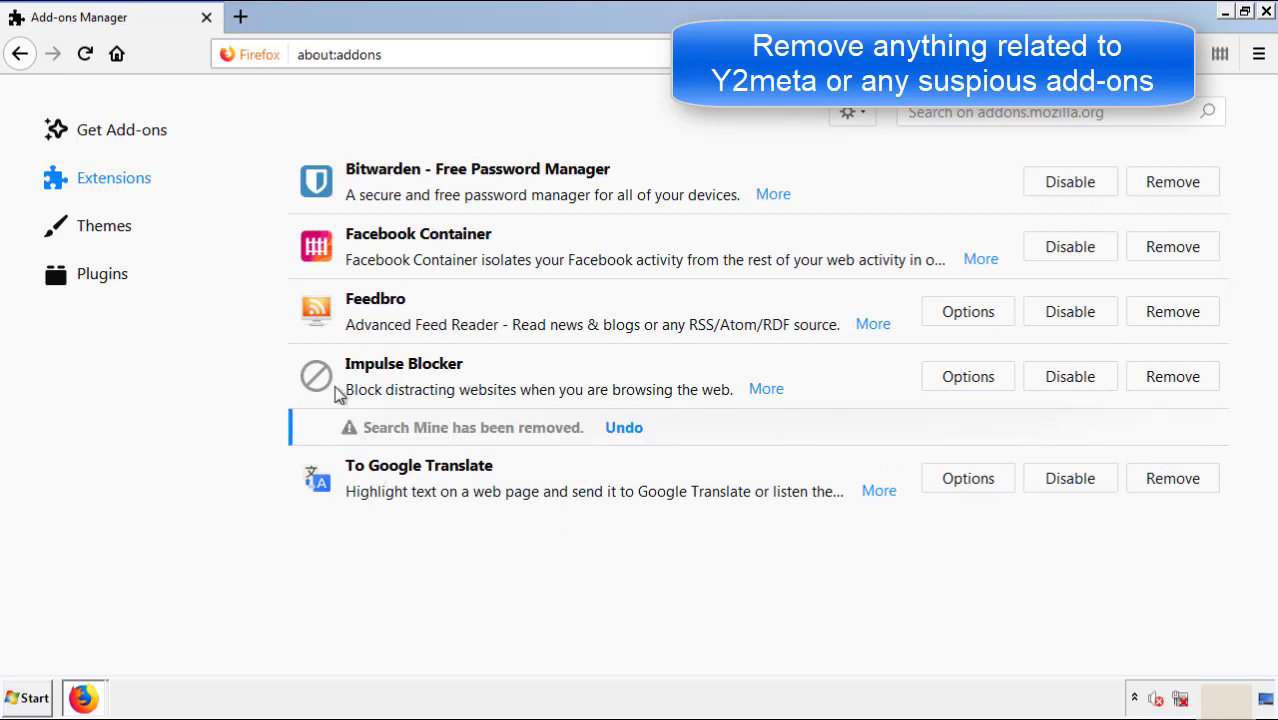
{"action": "left_click", "coordinate": [1267, 12]}
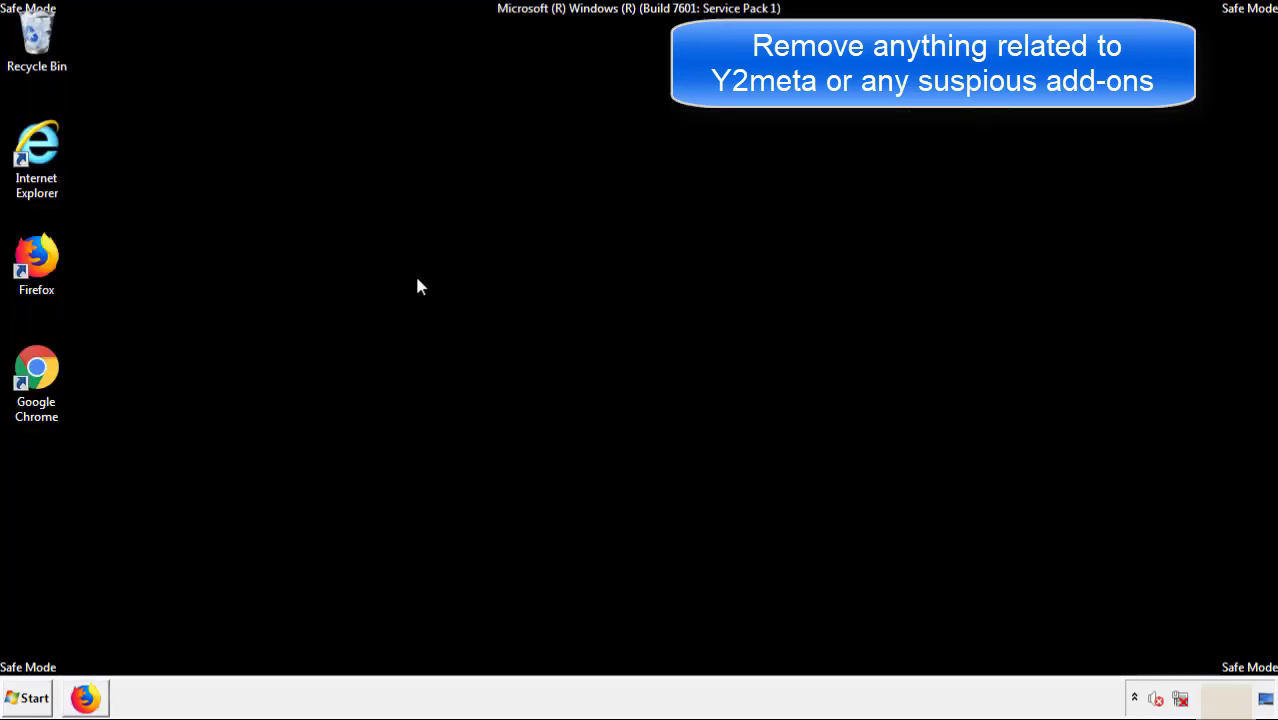
Remove the Search Mine extension from Chrome's Extensions page, close Chrome, and open the Start menu
{"action": "double_click", "coordinate": [36, 392]}
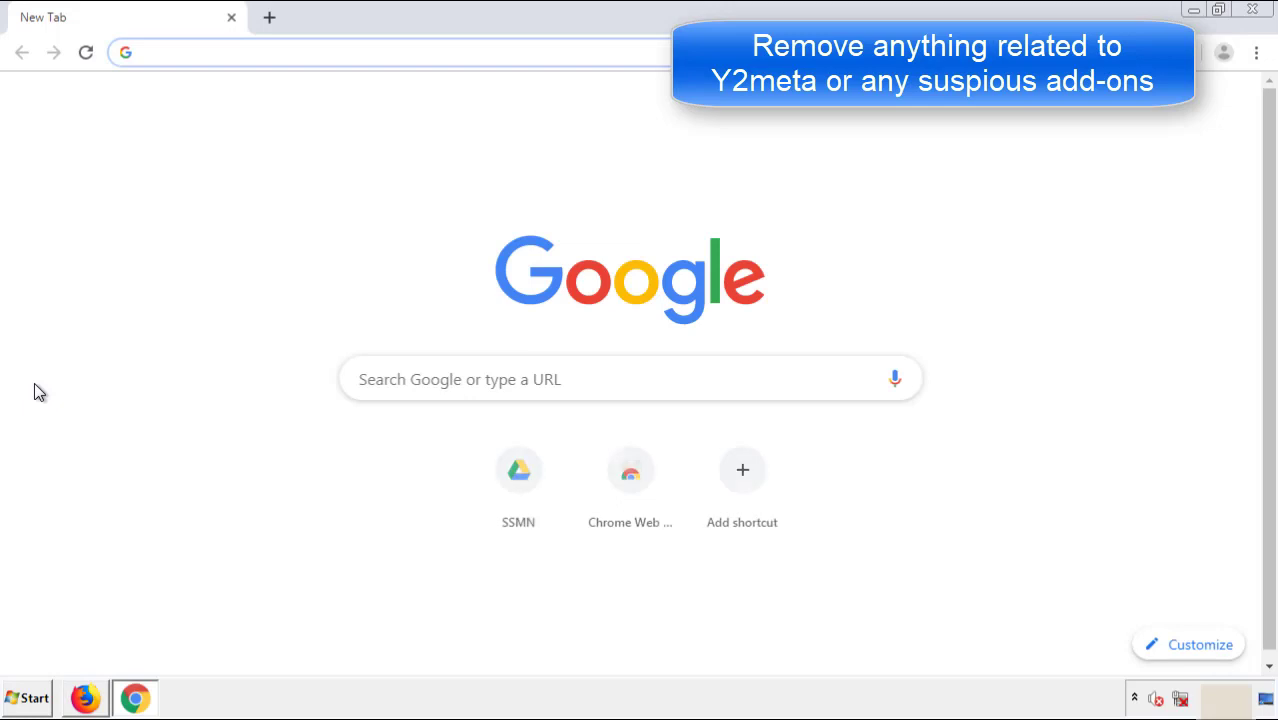
{"action": "left_click", "coordinate": [1257, 52]}
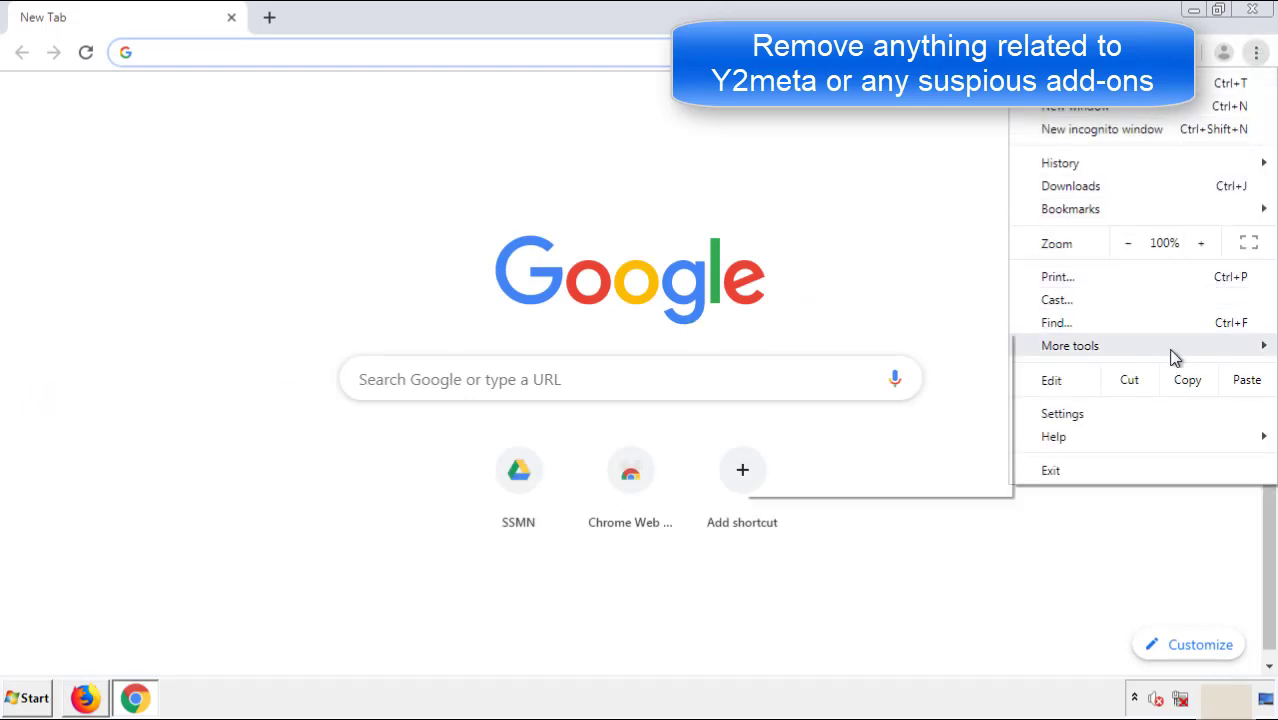
{"action": "mouse_move", "coordinate": [1144, 354]}
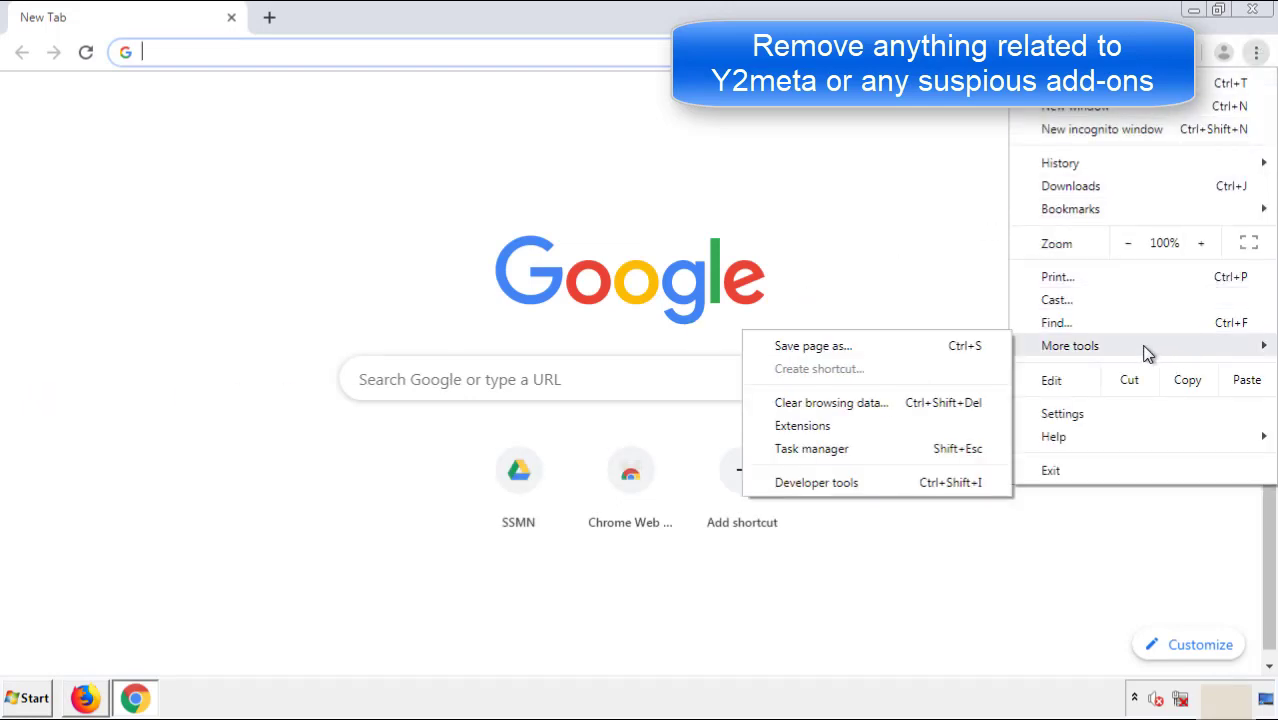
{"action": "left_click", "coordinate": [816, 427]}
{"action": "scroll", "coordinate": [362, 334], "scroll_direction": "down", "scroll_amount": 10}
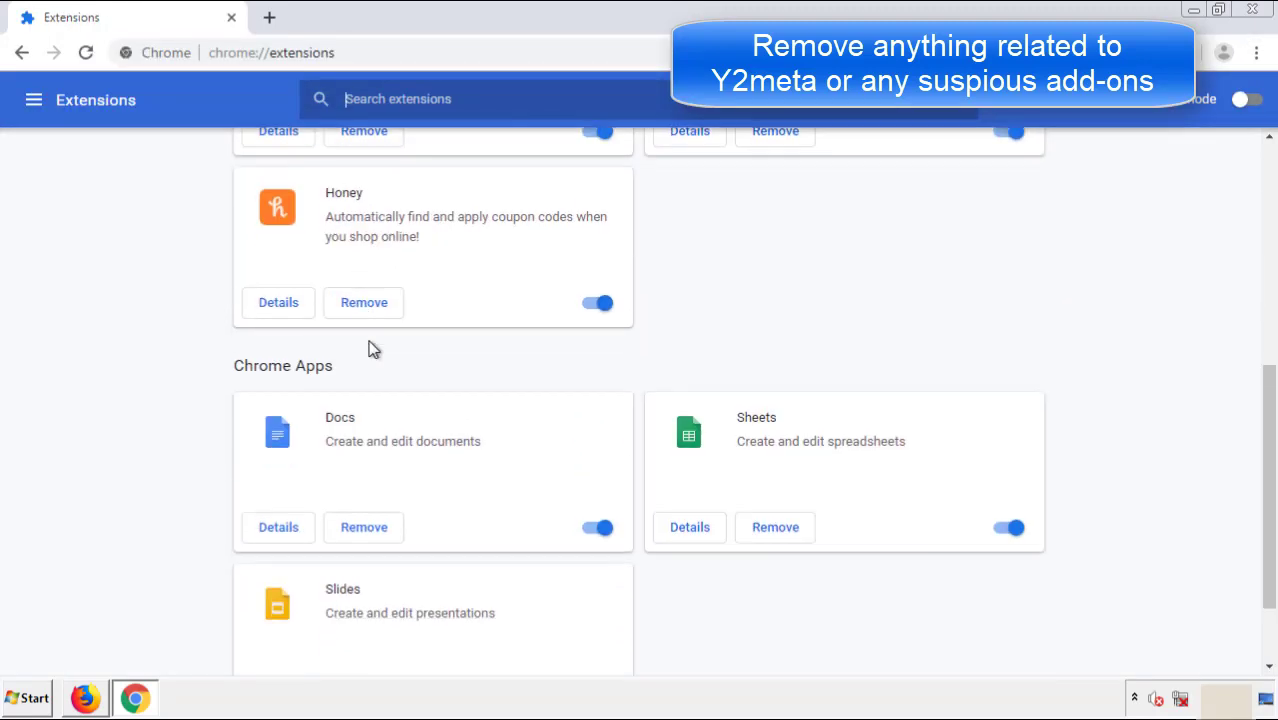
{"action": "scroll", "coordinate": [475, 355], "scroll_direction": "up", "scroll_amount": 10}
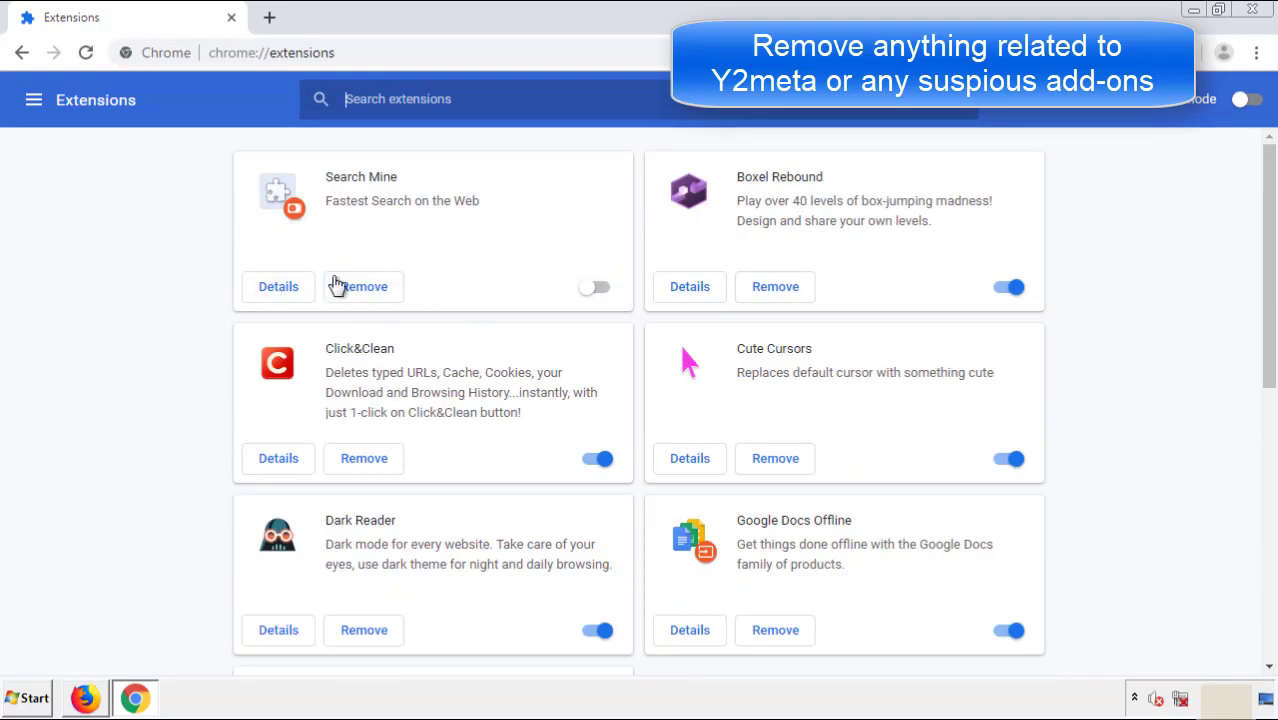
{"action": "left_click", "coordinate": [363, 290]}
{"action": "left_click", "coordinate": [722, 160]}
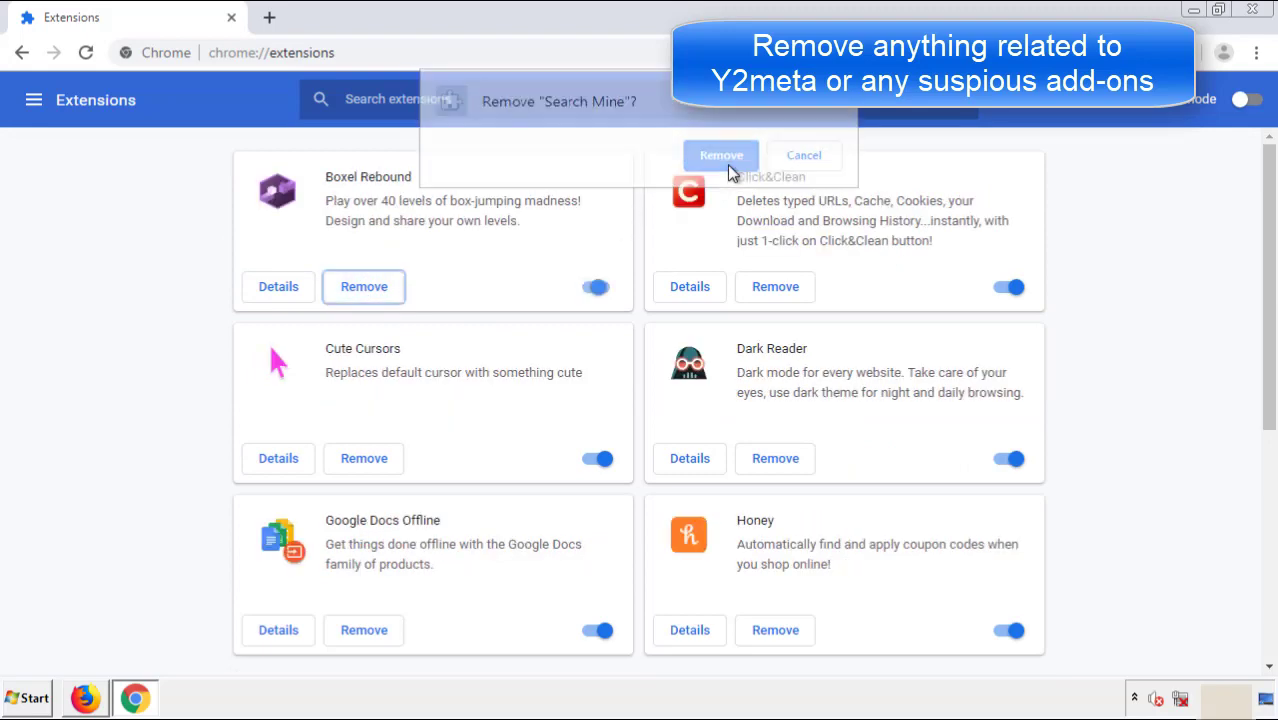
{"action": "left_click", "coordinate": [1252, 10]}
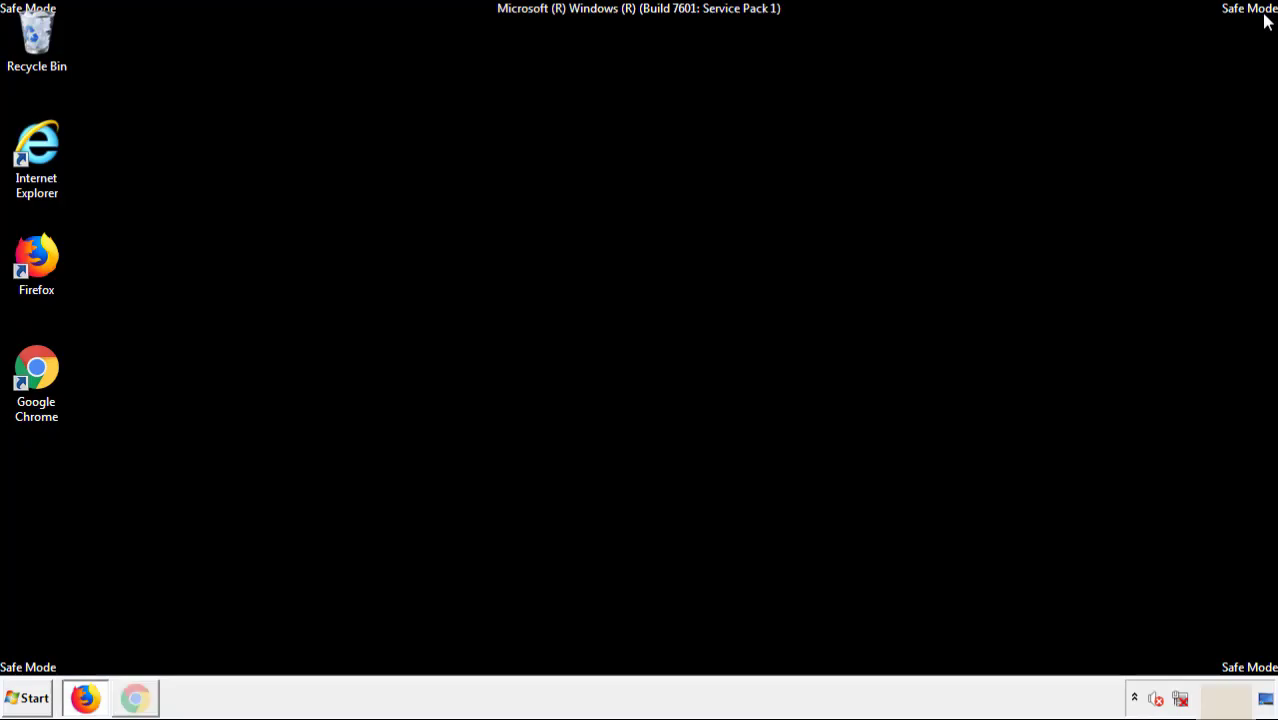
{"action": "left_click", "coordinate": [33, 703]}
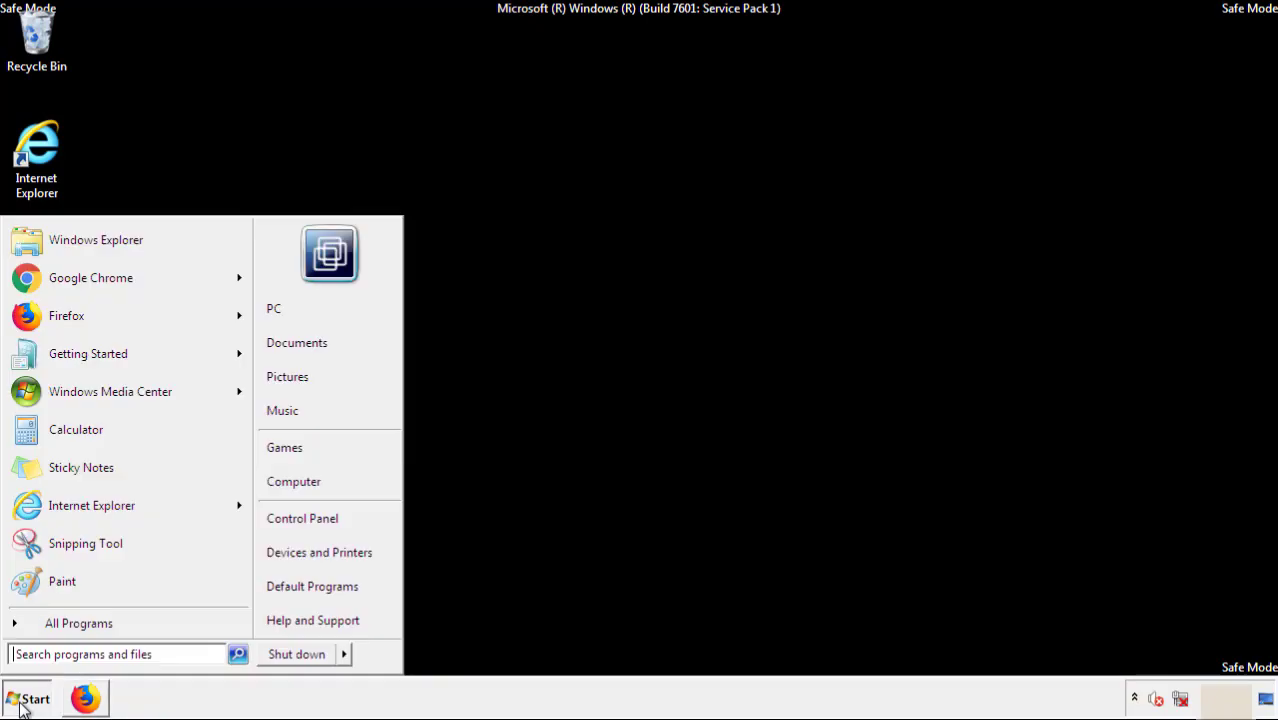